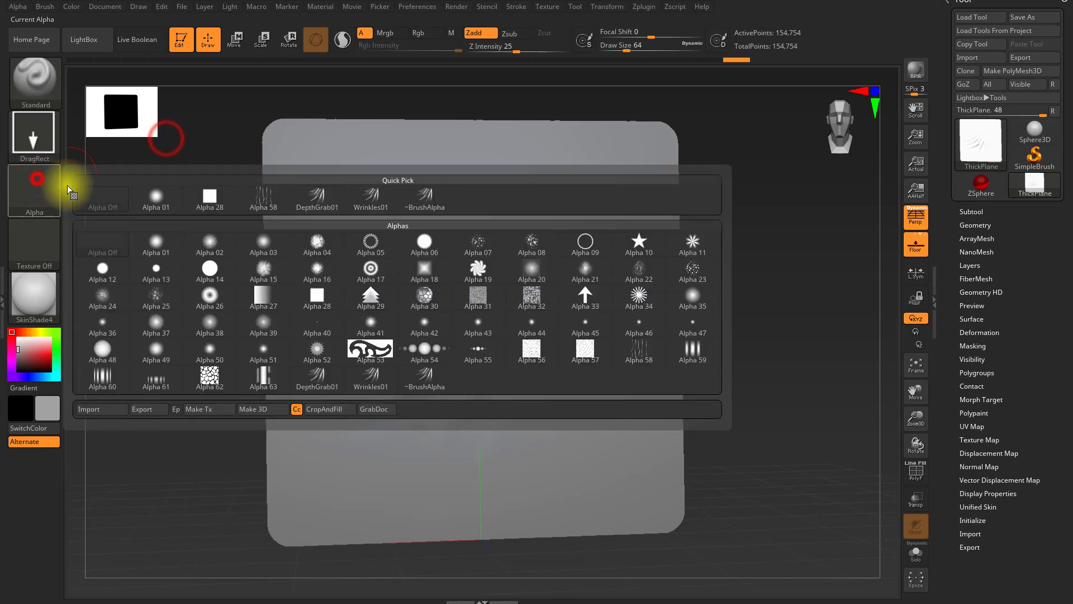
# Choose the DepthGrab01 alpha and stamp two more wrinkle patterns on the plane, one above and one beside the existing folds
pyautogui.click(322, 198)
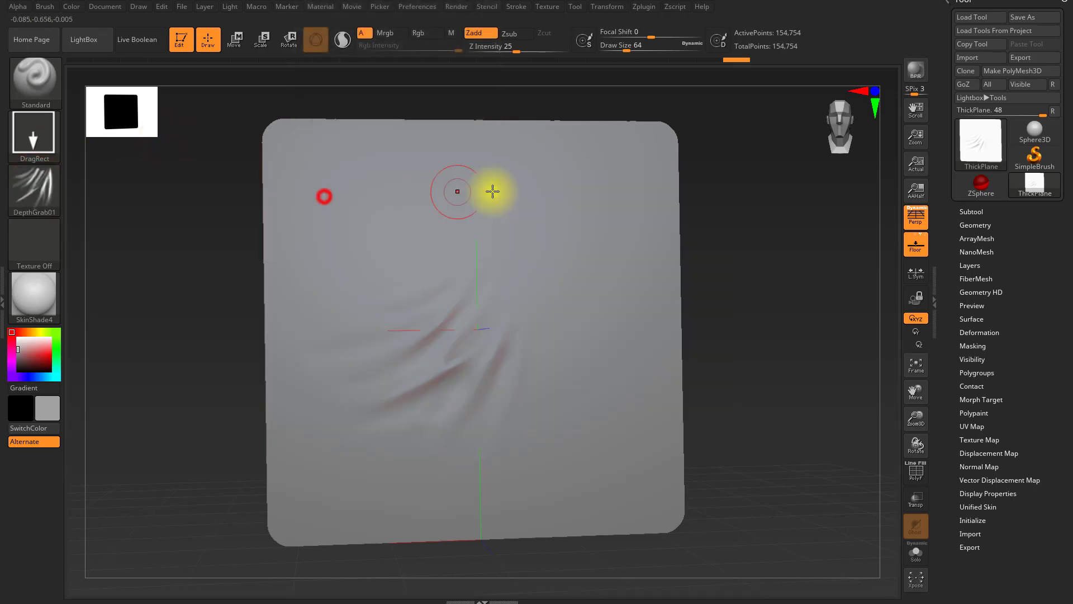
pyautogui.moveTo(555, 243)
pyautogui.mouseDown()
pyautogui.moveTo(553, 190)
pyautogui.moveTo(491, 170)
pyautogui.mouseUp()
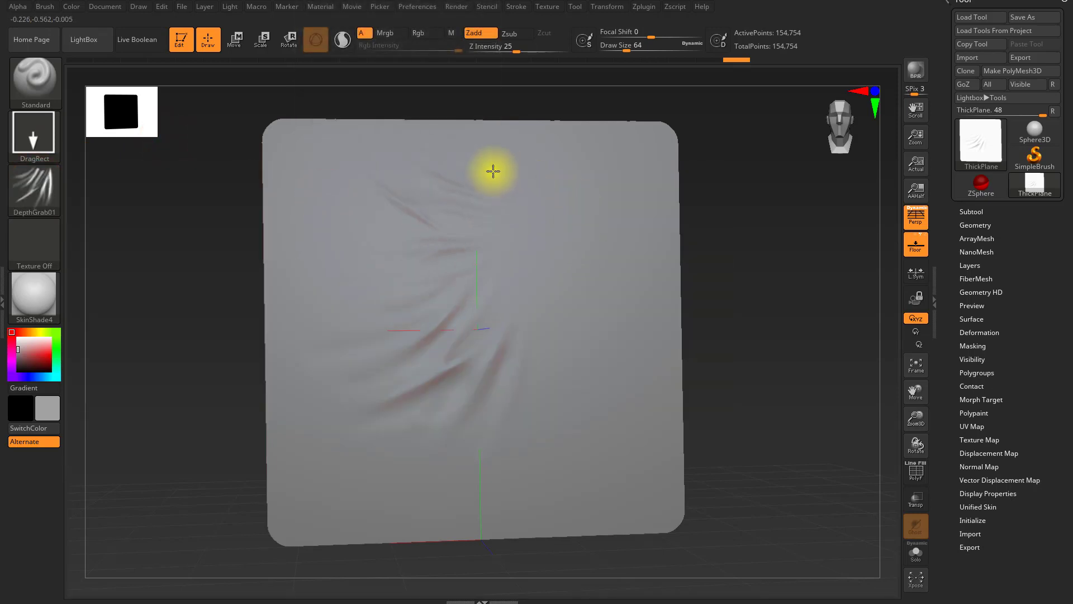
pyautogui.moveTo(583, 293)
pyautogui.mouseDown()
pyautogui.moveTo(659, 338)
pyautogui.moveTo(580, 407)
pyautogui.moveTo(503, 425)
pyautogui.moveTo(498, 390)
pyautogui.moveTo(521, 371)
pyautogui.mouseUp()
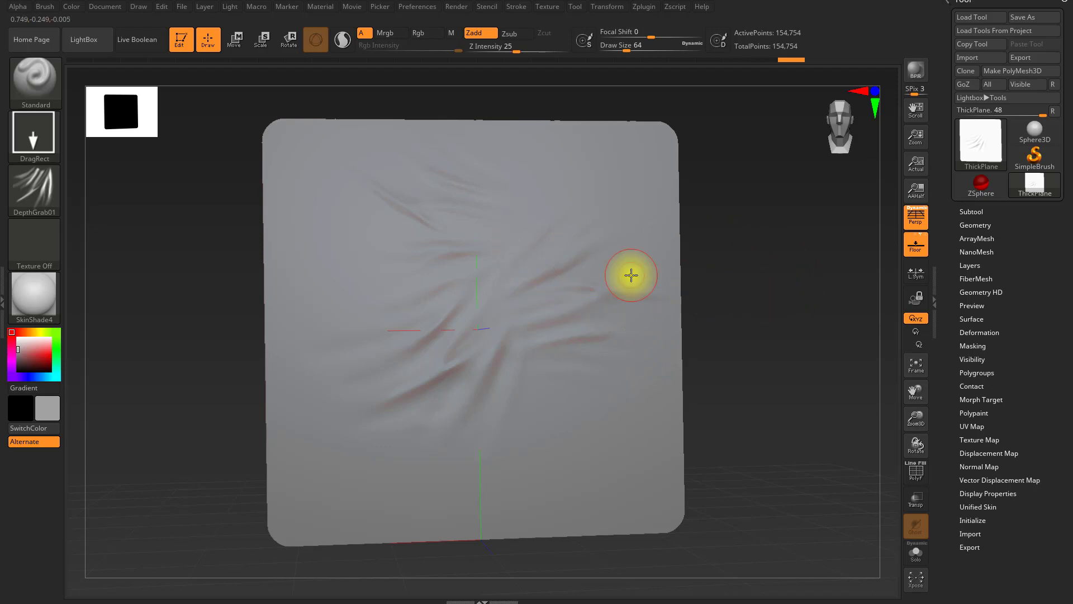
# Replace the current document with a new blank document
pyautogui.click(105, 6)
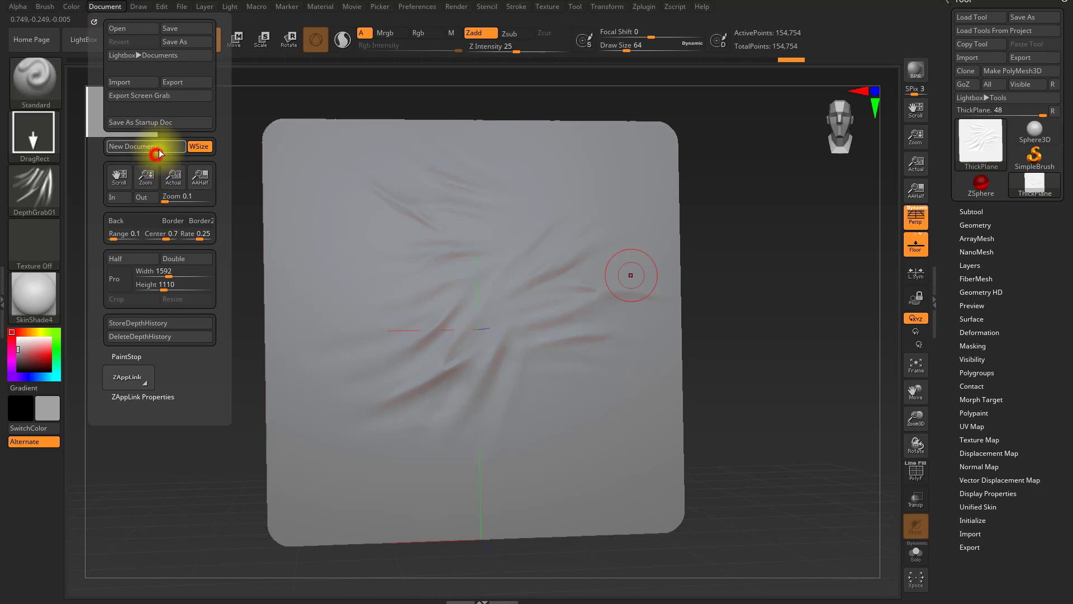
pyautogui.click(158, 150)
pyautogui.click(608, 372)
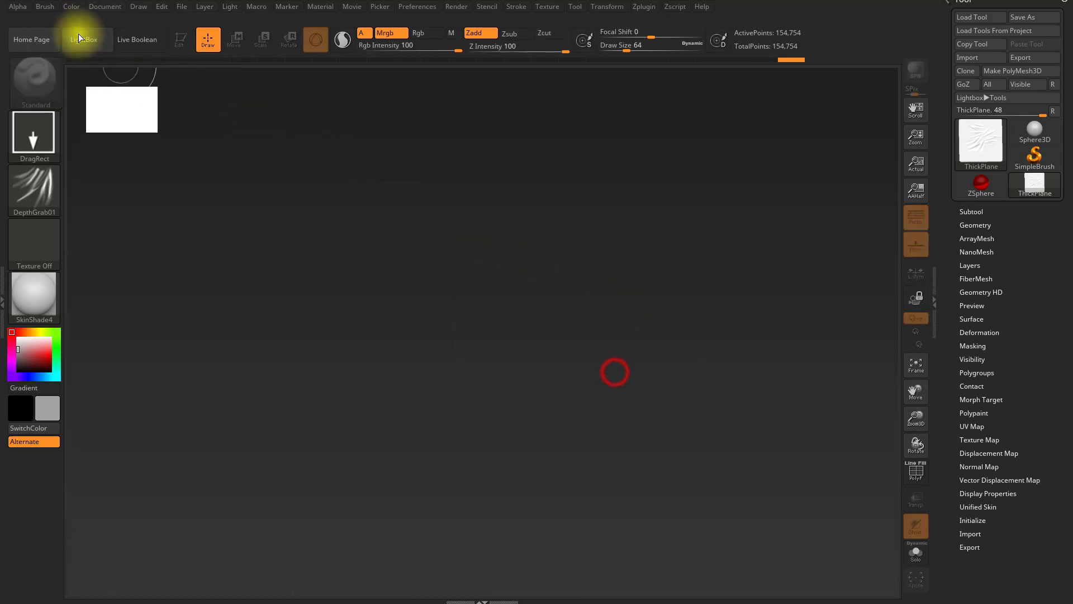
# Resize the document to a width of 512 and a height of 512, without keeping proportions
pyautogui.click(104, 9)
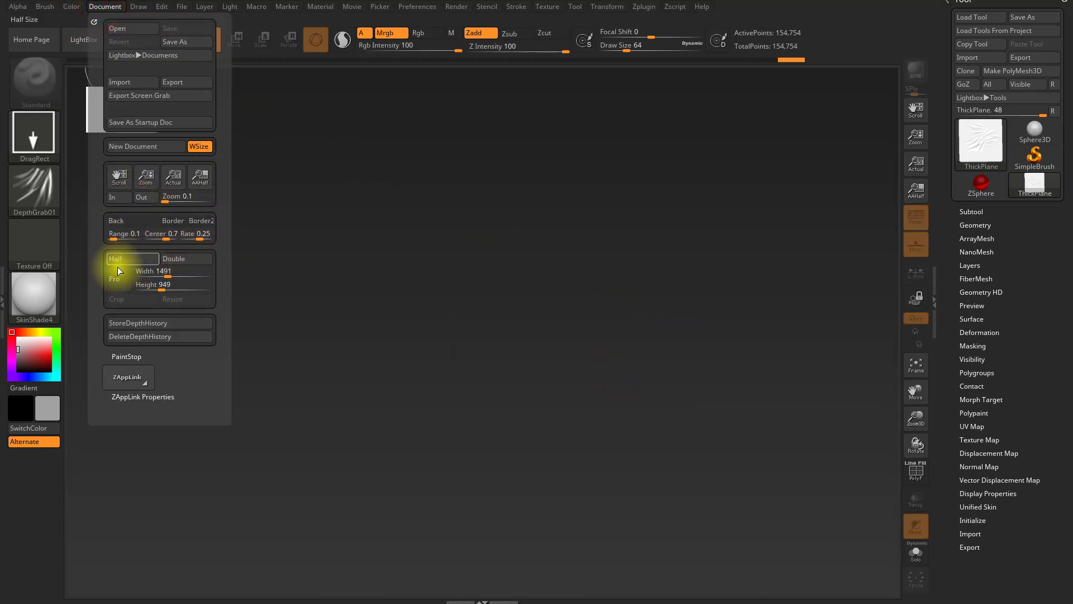
pyautogui.click(172, 274)
pyautogui.write('1453')
pyautogui.click(168, 273)
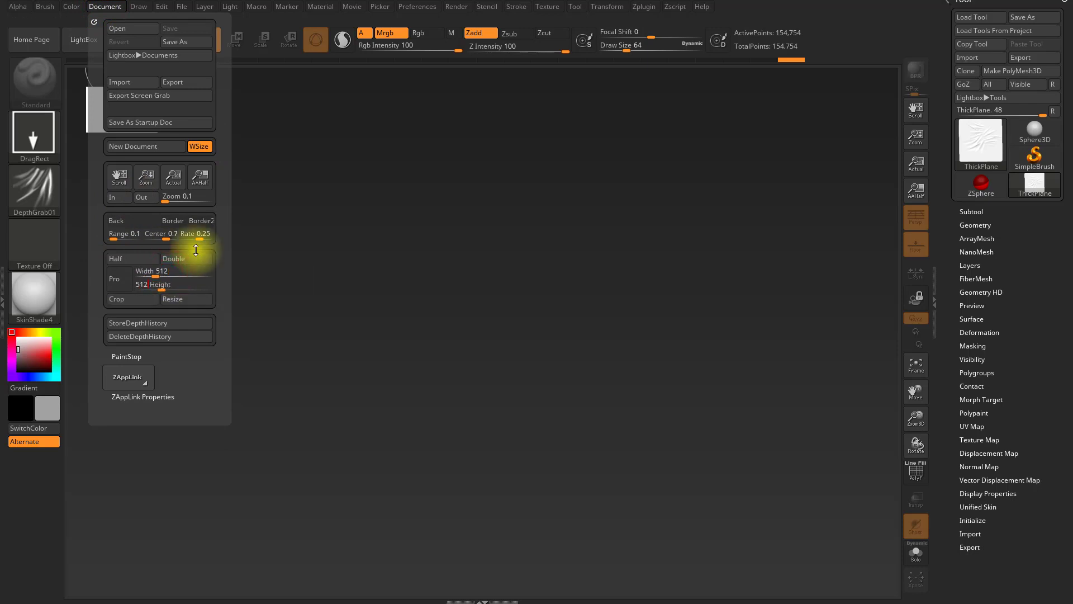
pyautogui.press('Return')
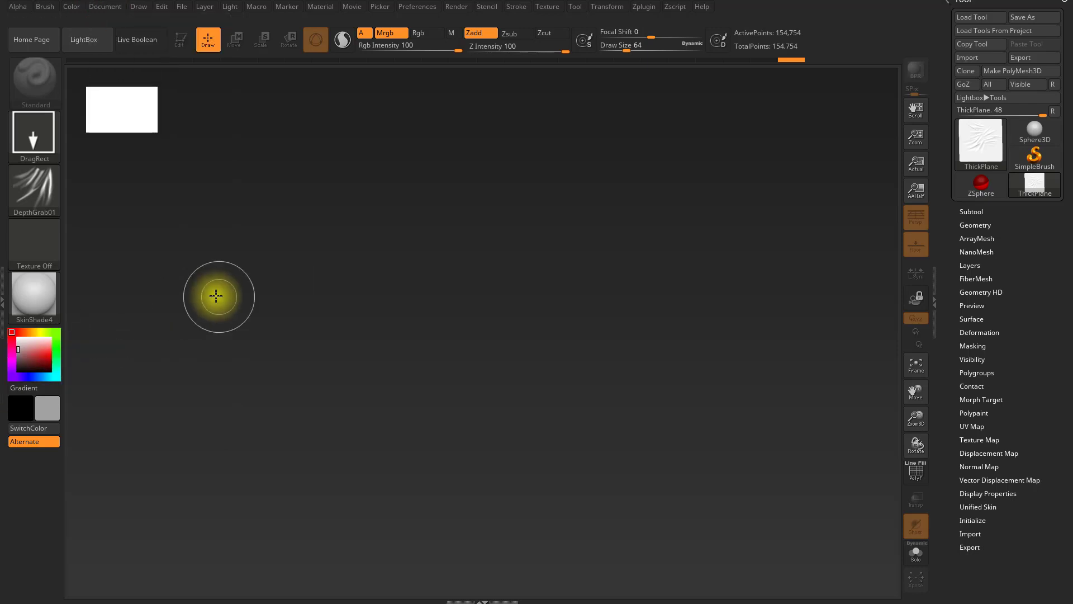
pyautogui.click(110, 8)
pyautogui.click(178, 284)
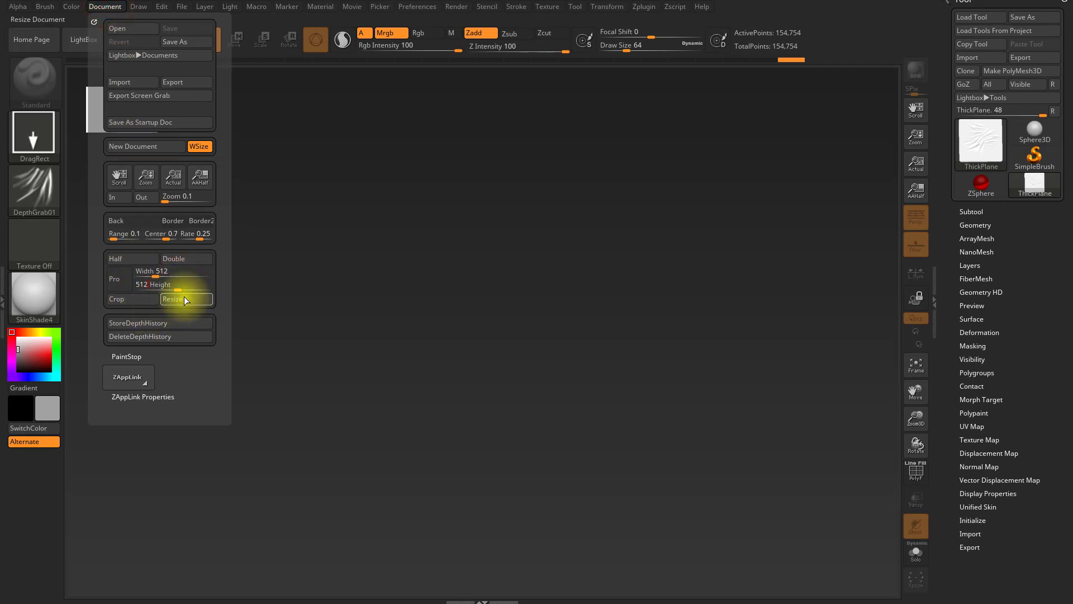
pyautogui.click(183, 296)
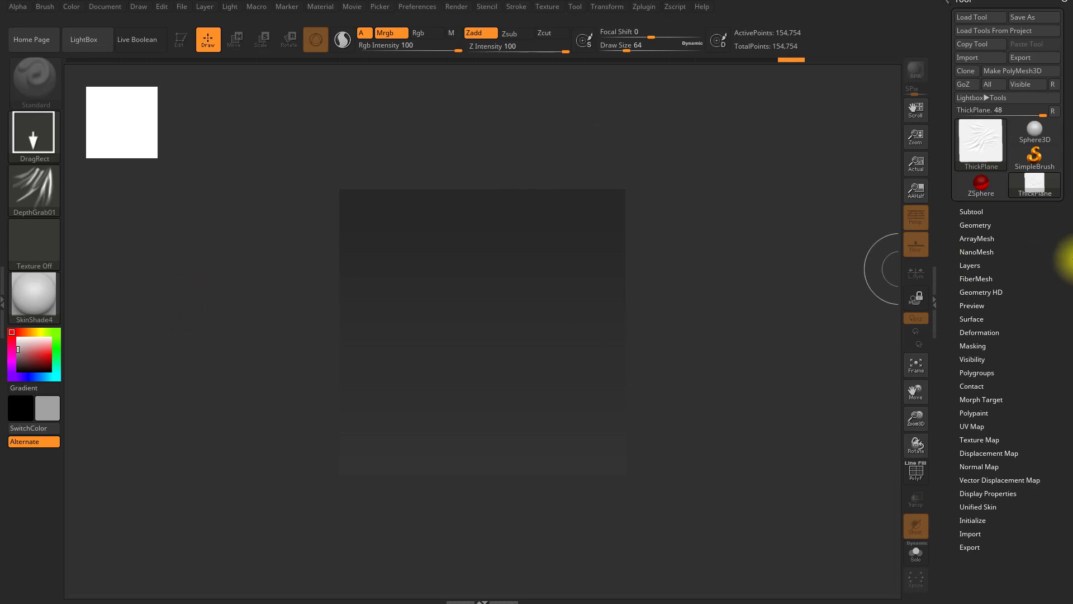
# Leave the ThickPlane mesh and select the SphereBrush from the 2.5D brushes
pyautogui.click(1036, 150)
pyautogui.click(981, 148)
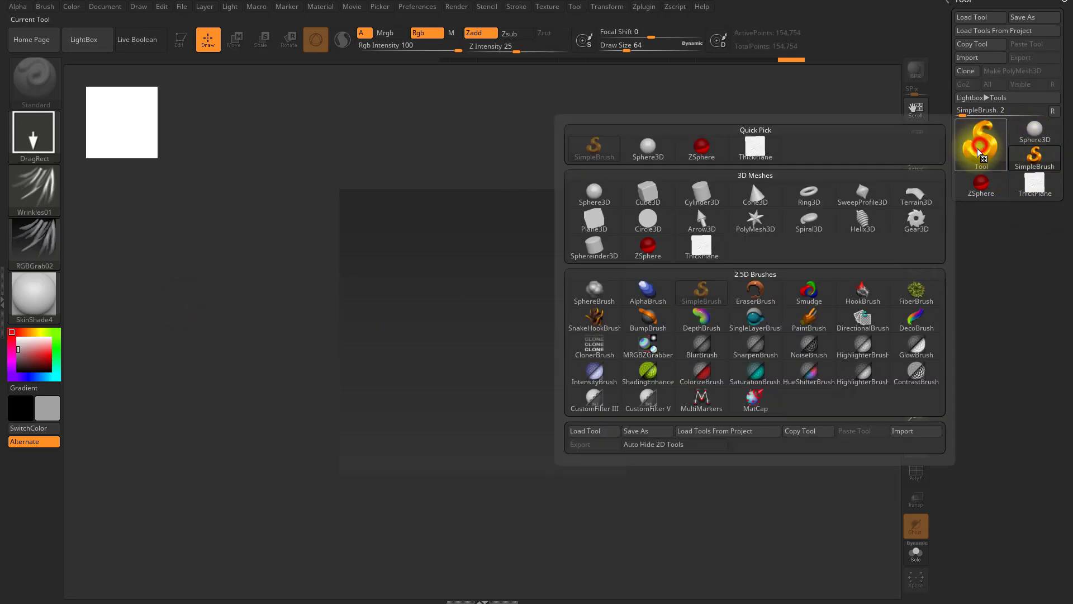
pyautogui.click(599, 291)
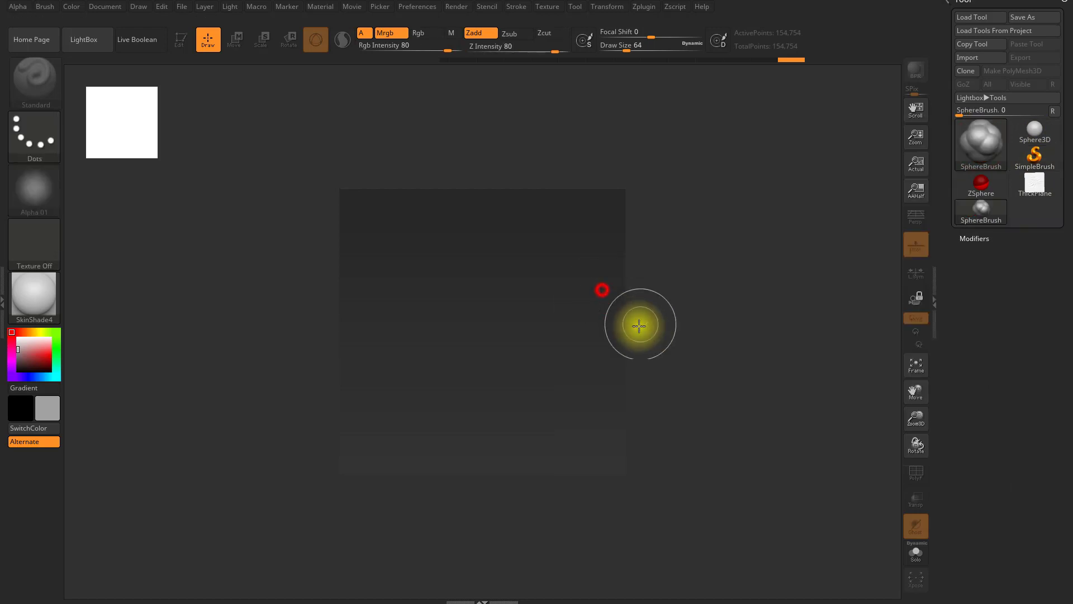
pyautogui.moveTo(496, 260); pyautogui.dragTo(461, 353)
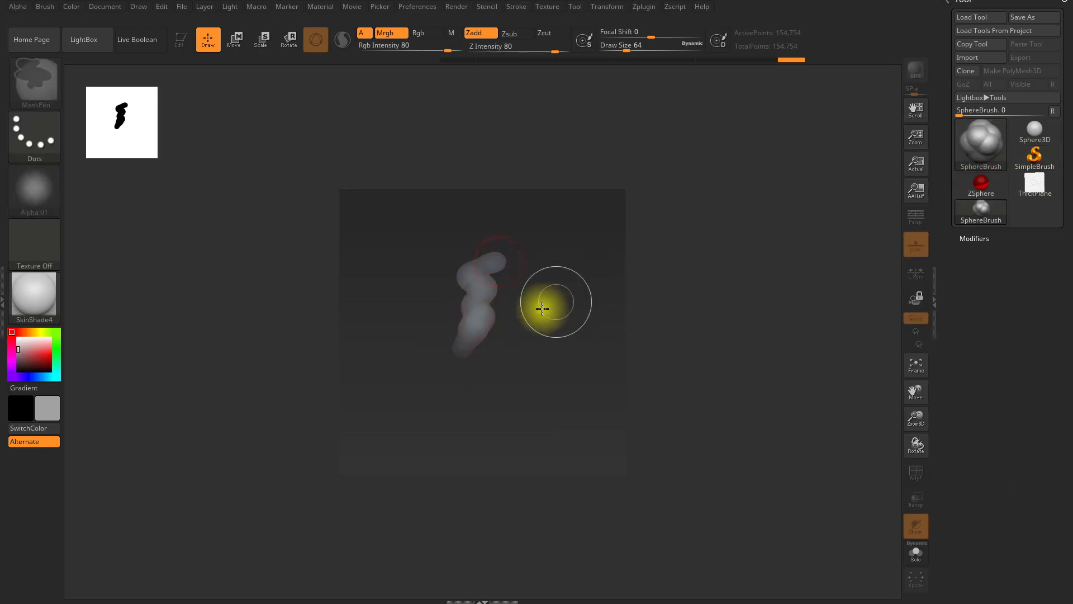
pyautogui.hotkey('ctrl', 'z')
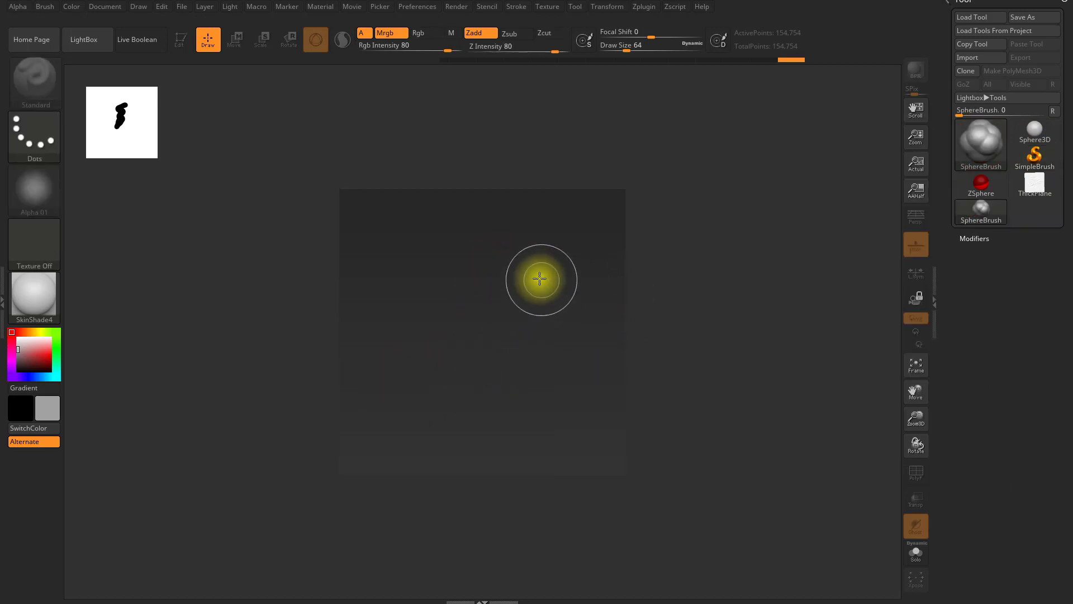
pyautogui.click(541, 261)
pyautogui.click(529, 268)
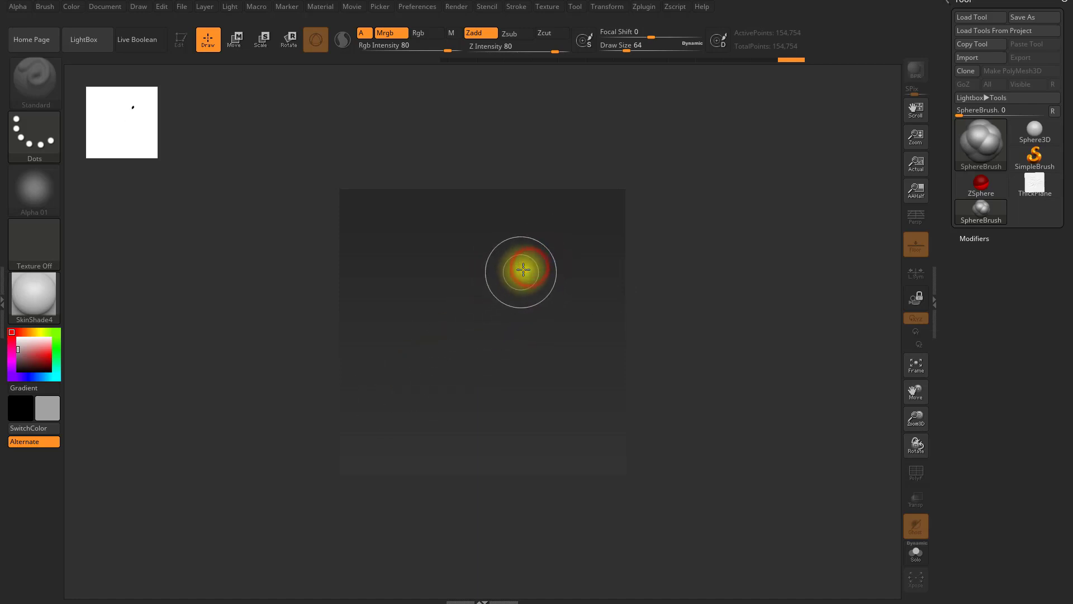
pyautogui.moveTo(523, 270); pyautogui.dragTo(366, 417)
pyautogui.hotkey('ctrl', 'z')
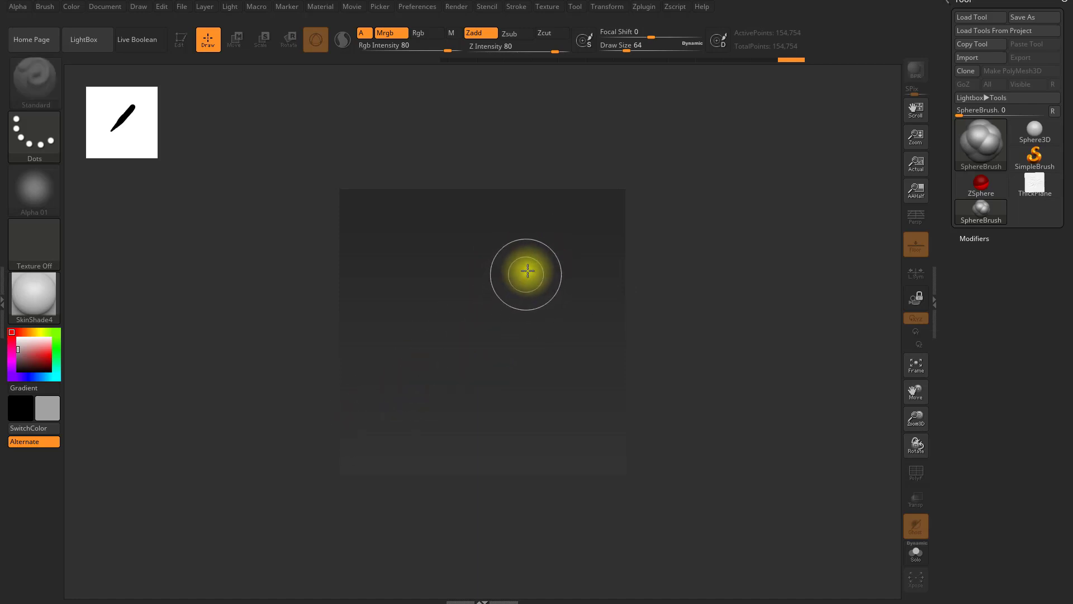
# Paint two diagonal wrinkle strokes that share an upper end and taper toward the canvas's lower left, undoing any extra strokes
pyautogui.moveTo(489, 316)
pyautogui.mouseDown()
pyautogui.moveTo(451, 354)
pyautogui.moveTo(513, 312)
pyautogui.mouseUp()
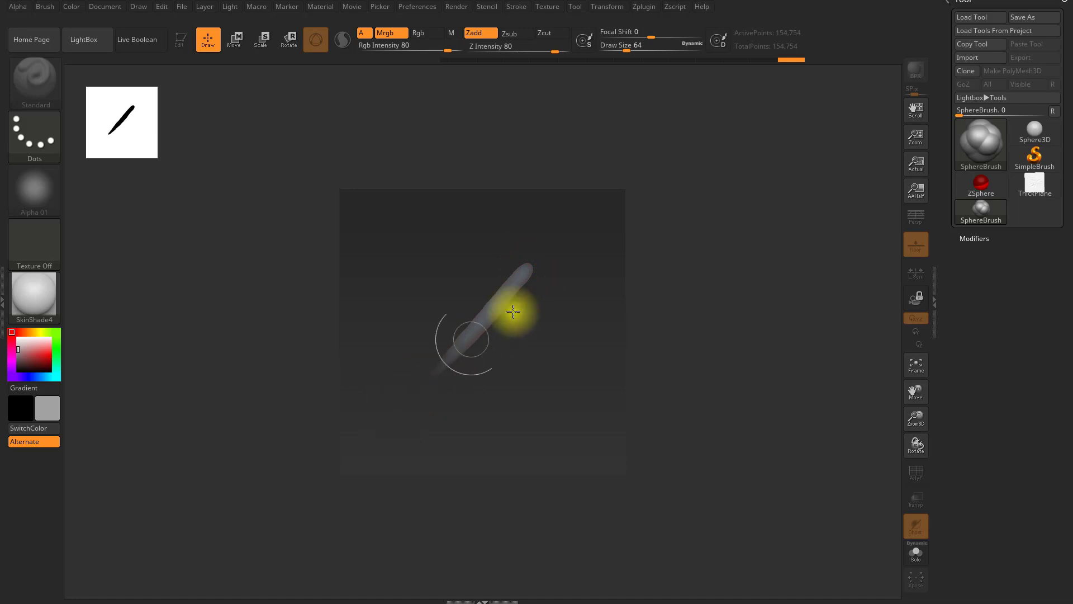
pyautogui.moveTo(499, 350); pyautogui.dragTo(538, 298)
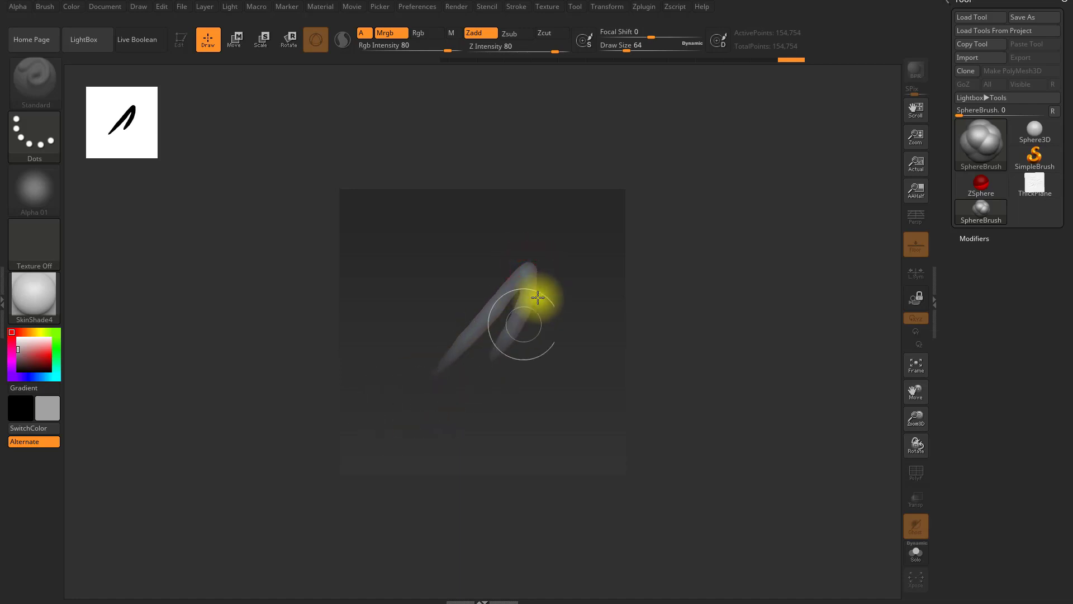
pyautogui.moveTo(527, 370); pyautogui.dragTo(502, 343)
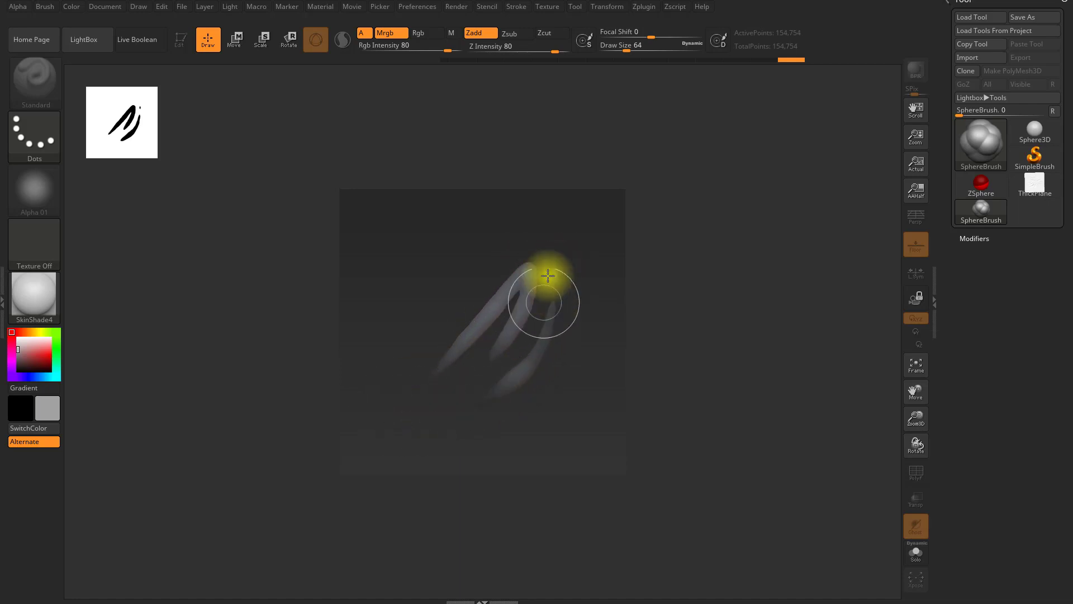
pyautogui.hotkey('ctrl', 'z')
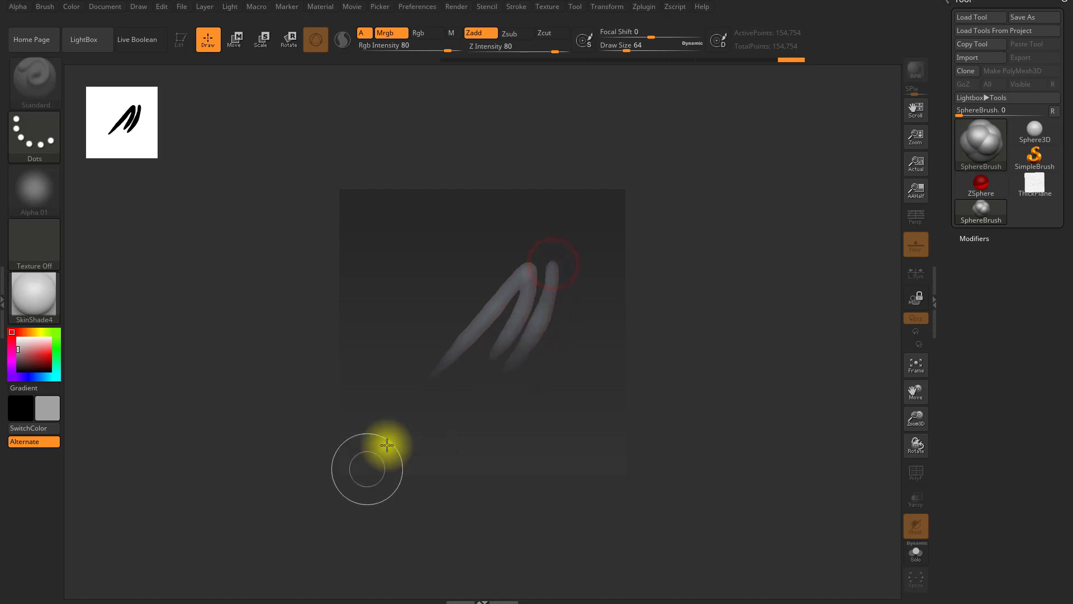
pyautogui.hotkey('ctrl', 'z')
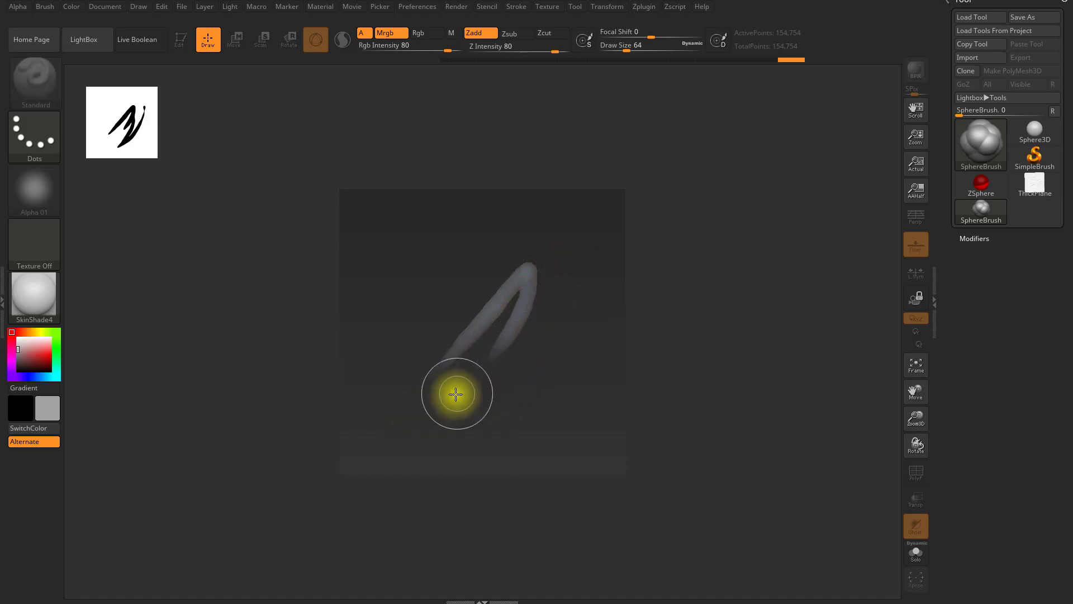
# Paint two more curved wrinkle strokes beside the first pair, sweeping toward the canvas's lower edge
pyautogui.moveTo(455, 395); pyautogui.dragTo(520, 357)
pyautogui.moveTo(561, 235)
pyautogui.mouseDown()
pyautogui.moveTo(541, 359)
pyautogui.moveTo(509, 399)
pyautogui.mouseUp()
pyautogui.hotkey('ctrl', 'z')
pyautogui.moveTo(561, 275)
pyautogui.mouseDown()
pyautogui.moveTo(547, 363)
pyautogui.moveTo(491, 424)
pyautogui.mouseUp()
# Paint a group of short wrinkle strokes in the upper-left part of the canvas, with one branch joining the longer stroke
pyautogui.moveTo(516, 242); pyautogui.dragTo(412, 297)
pyautogui.moveTo(480, 250); pyautogui.dragTo(420, 259)
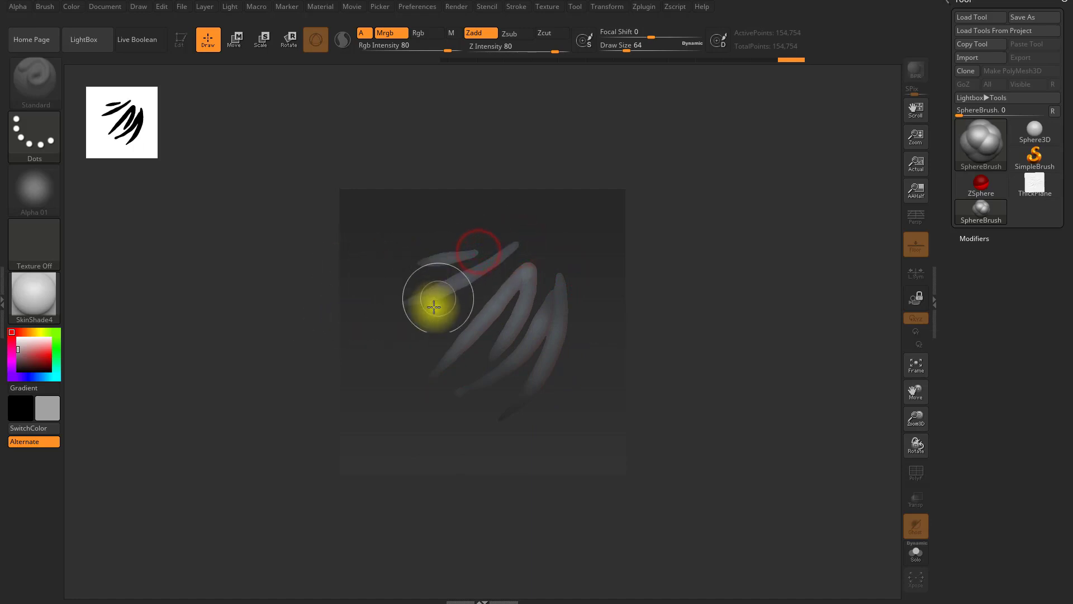
pyautogui.moveTo(383, 326)
pyautogui.mouseDown()
pyautogui.moveTo(474, 302)
pyautogui.moveTo(497, 280)
pyautogui.moveTo(408, 327)
pyautogui.moveTo(505, 307)
pyautogui.mouseUp()
pyautogui.hotkey('ctrl', 'z')
pyautogui.hotkey('ctrl', 'z')
pyautogui.moveTo(423, 298); pyautogui.dragTo(485, 288)
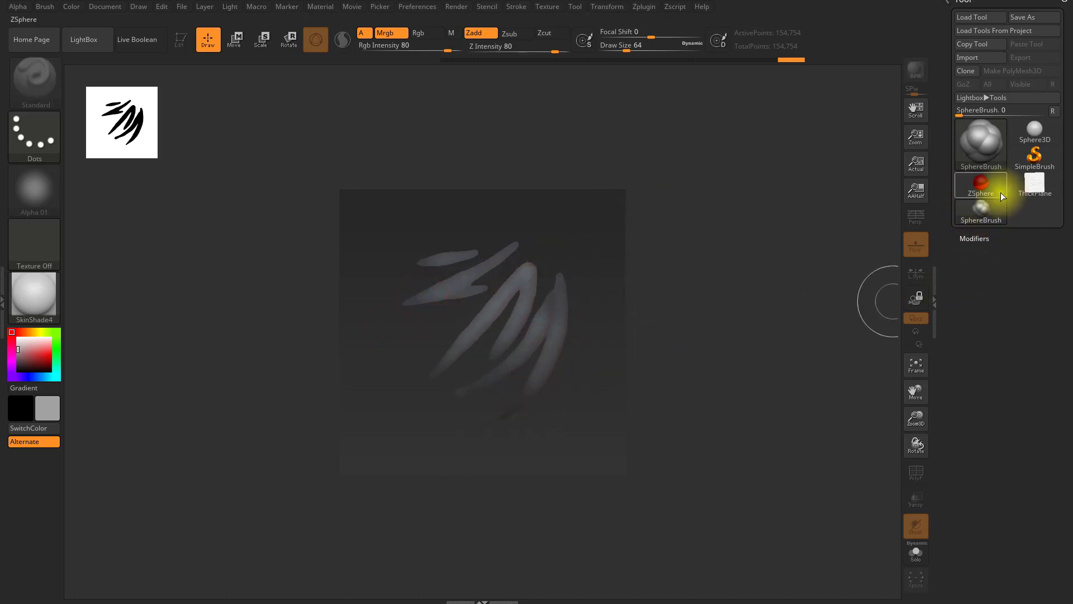
# Select the Smudge 2.5D brush and stretch the ends of the right-hand wrinkle strokes into longer, tapered curves
pyautogui.click(983, 144)
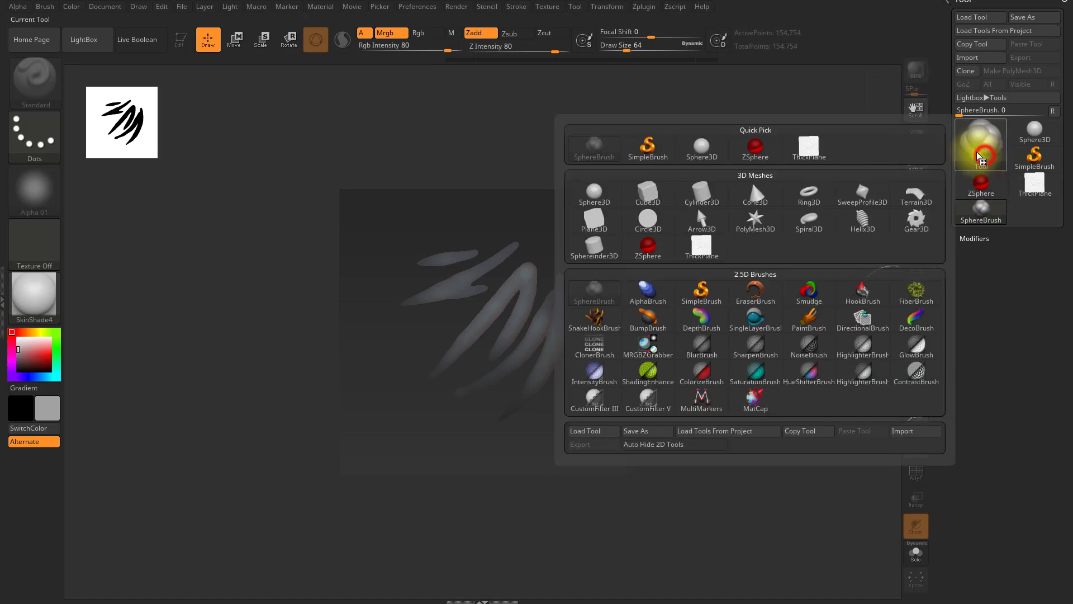
pyautogui.click(817, 291)
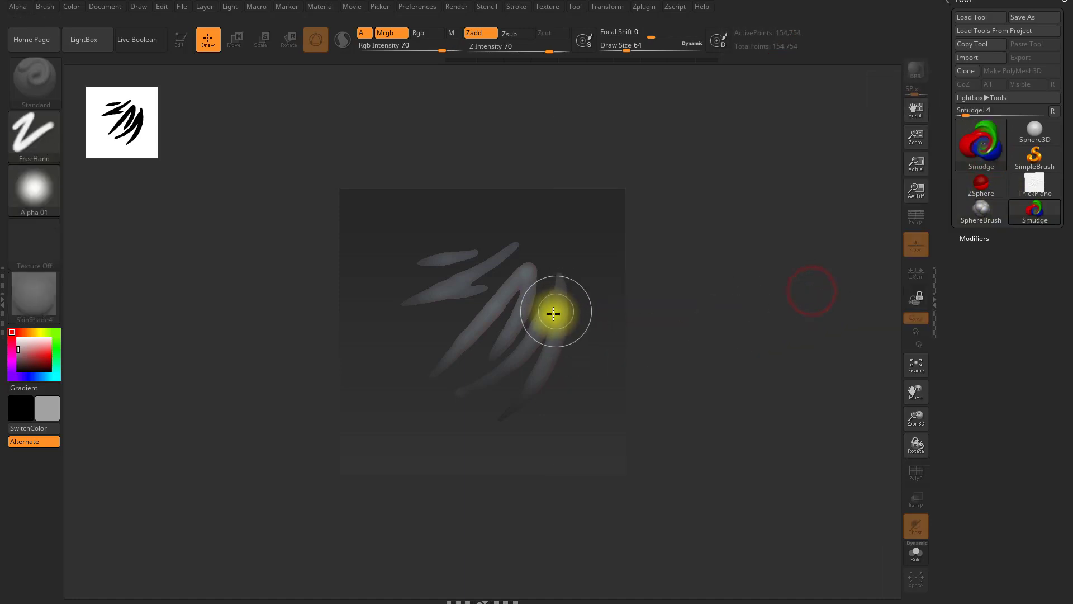
pyautogui.moveTo(554, 313)
pyautogui.mouseDown()
pyautogui.moveTo(557, 293)
pyautogui.moveTo(556, 319)
pyautogui.moveTo(551, 310)
pyautogui.moveTo(526, 331)
pyautogui.moveTo(498, 369)
pyautogui.moveTo(425, 394)
pyautogui.mouseUp()
pyautogui.moveTo(551, 366)
pyautogui.mouseDown()
pyautogui.moveTo(488, 421)
pyautogui.moveTo(556, 354)
pyautogui.moveTo(565, 285)
pyautogui.moveTo(555, 238)
pyautogui.moveTo(517, 285)
pyautogui.moveTo(531, 263)
pyautogui.mouseUp()
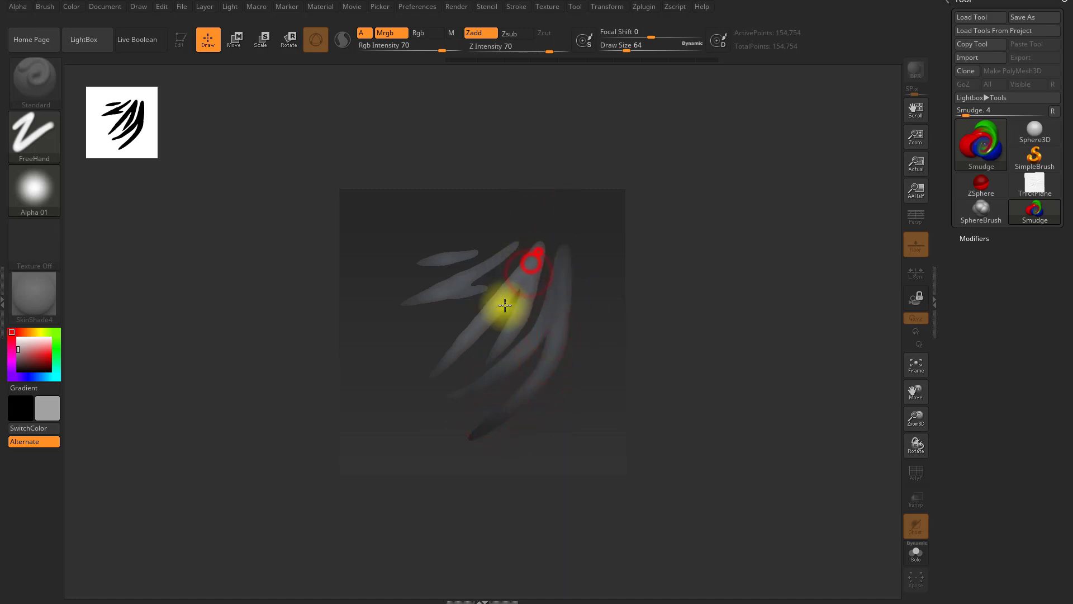
# Smudge the middle and upper-left wrinkle strokes outward at their ends so they become longer and pointed
pyautogui.moveTo(487, 338)
pyautogui.mouseDown()
pyautogui.moveTo(460, 371)
pyautogui.moveTo(481, 319)
pyautogui.moveTo(502, 303)
pyautogui.moveTo(460, 329)
pyautogui.moveTo(438, 366)
pyautogui.moveTo(420, 367)
pyautogui.mouseUp()
pyautogui.moveTo(420, 367); pyautogui.dragTo(462, 350)
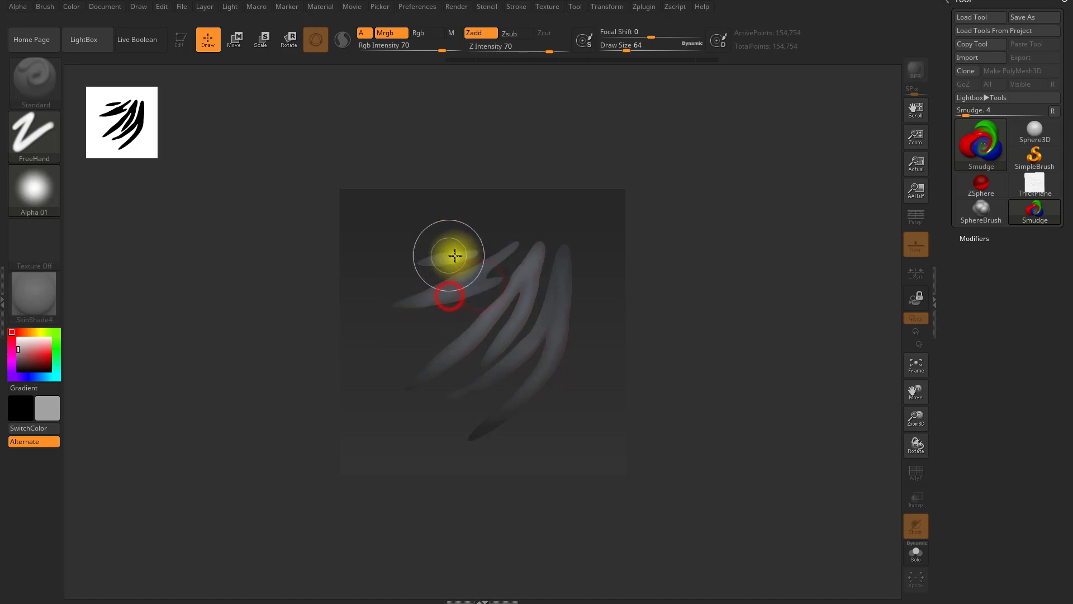
pyautogui.moveTo(457, 256)
pyautogui.mouseDown()
pyautogui.moveTo(465, 262)
pyautogui.moveTo(378, 272)
pyautogui.mouseUp()
pyautogui.moveTo(426, 261); pyautogui.dragTo(511, 247)
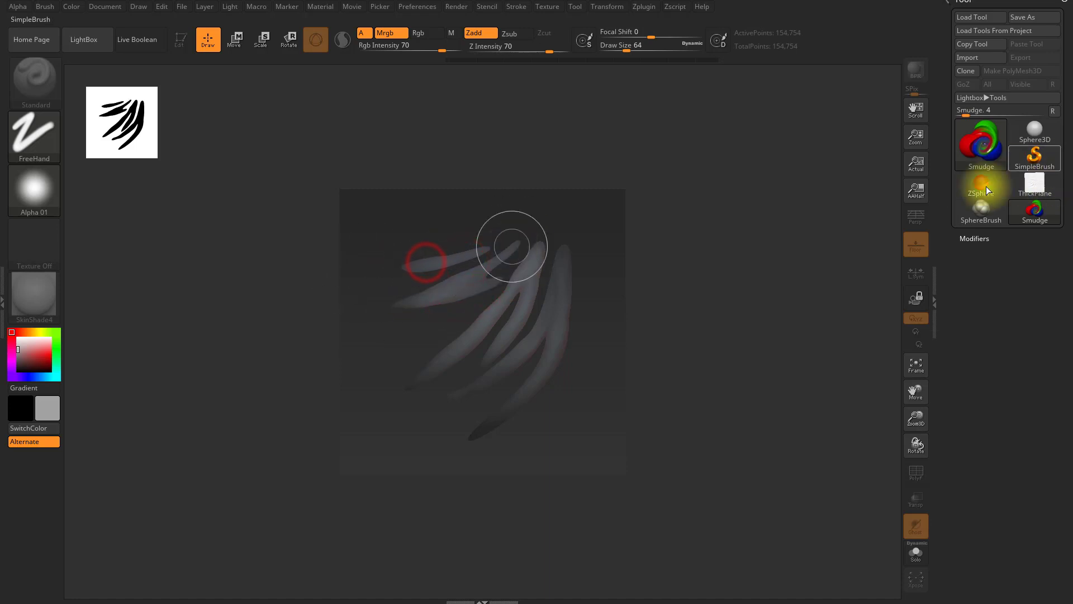
# Return to the SphereBrush and paint an extra wrinkle stroke along the underside of the forked upper-left fold
pyautogui.click(982, 213)
pyautogui.click(461, 318)
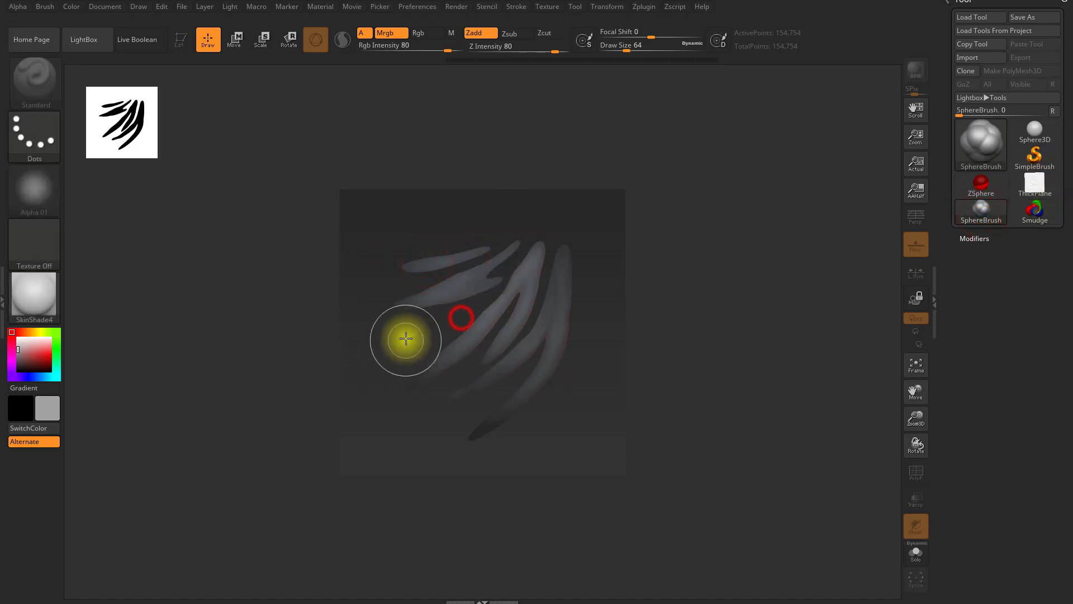
pyautogui.hotkey('ctrl', 'z')
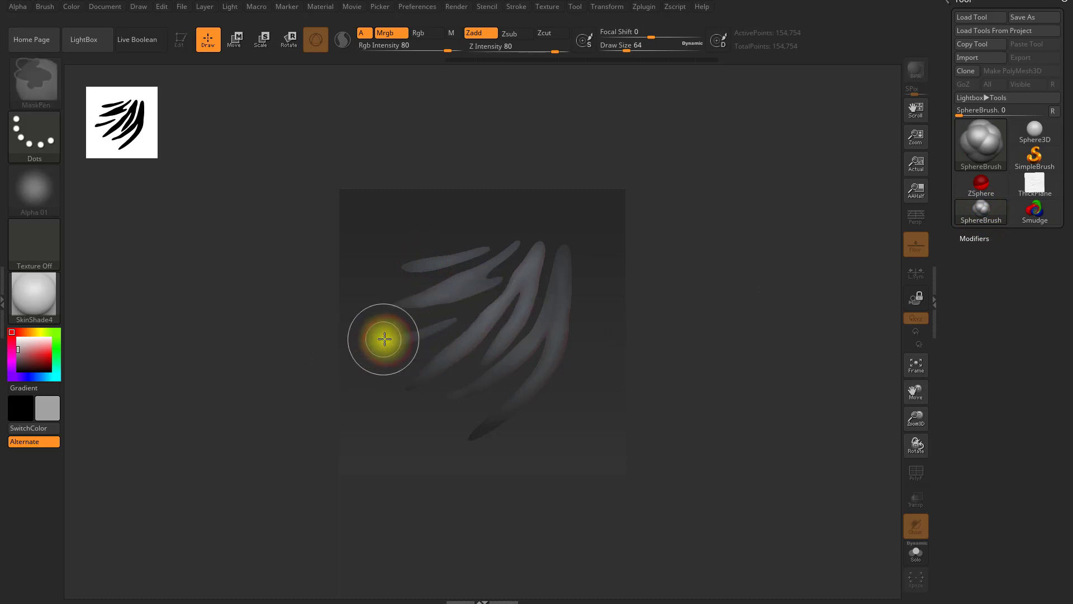
pyautogui.moveTo(386, 330); pyautogui.dragTo(405, 325)
pyautogui.moveTo(478, 296); pyautogui.dragTo(381, 324)
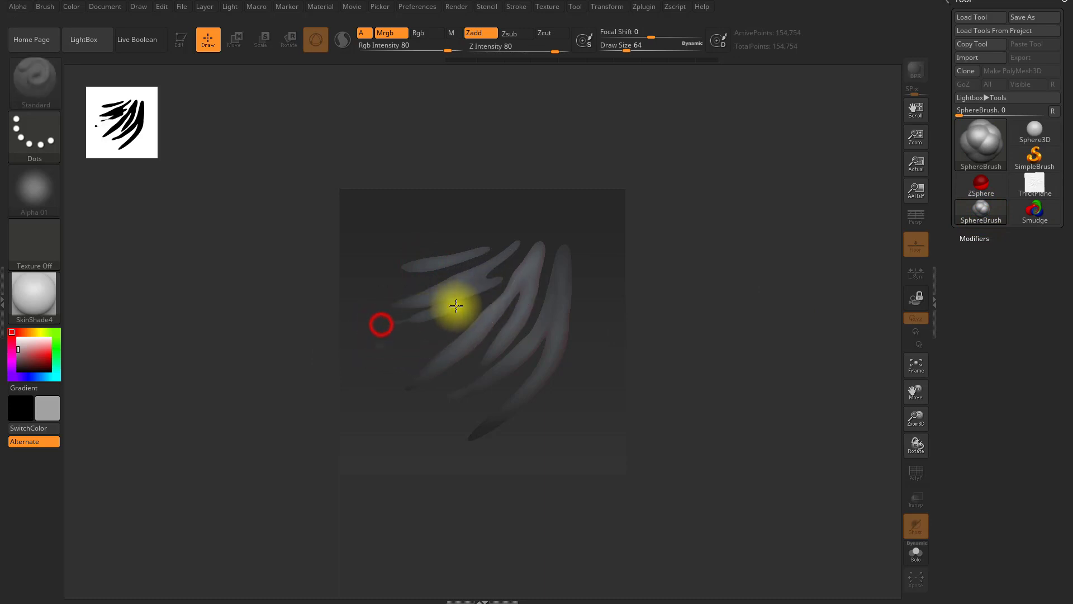
pyautogui.moveTo(456, 305)
pyautogui.mouseDown()
pyautogui.moveTo(398, 326)
pyautogui.moveTo(493, 283)
pyautogui.mouseUp()
pyautogui.moveTo(375, 328); pyautogui.dragTo(498, 280)
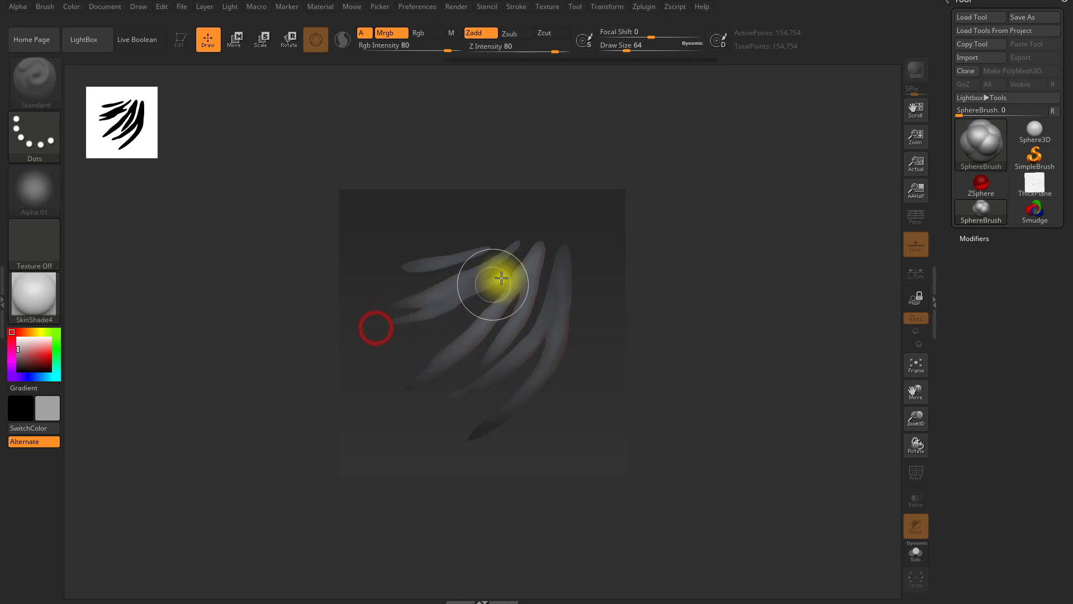
# Return to the Smudge brush, blend the added stroke into the forked fold, and stretch the fold's ends
pyautogui.click(1035, 214)
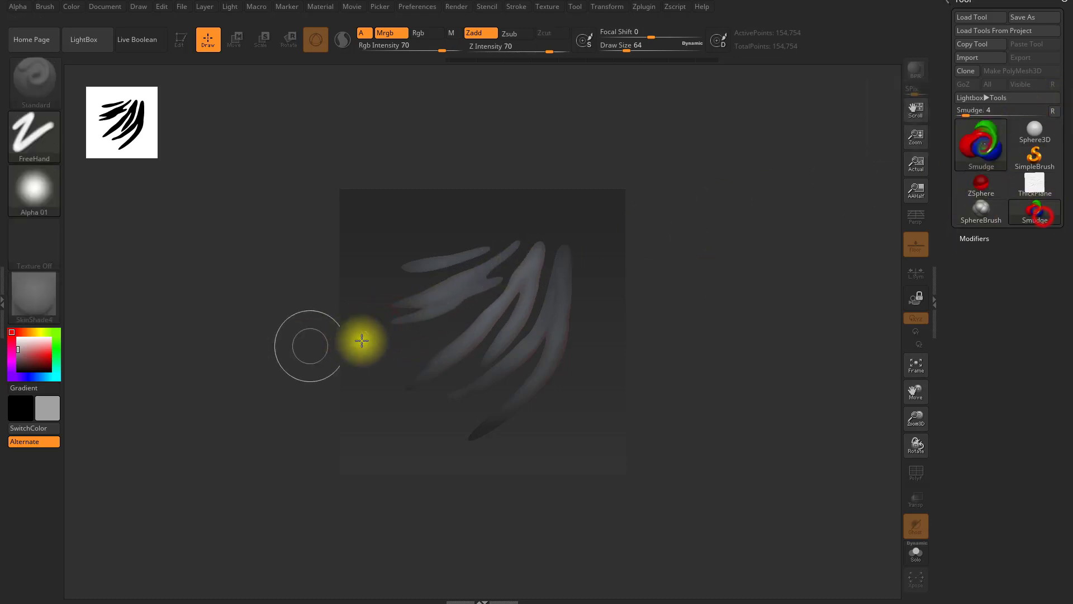
pyautogui.moveTo(412, 323)
pyautogui.mouseDown()
pyautogui.moveTo(379, 330)
pyautogui.moveTo(453, 313)
pyautogui.mouseUp()
pyautogui.moveTo(454, 313)
pyautogui.mouseDown()
pyautogui.moveTo(510, 273)
pyautogui.moveTo(493, 285)
pyautogui.moveTo(520, 252)
pyautogui.moveTo(502, 265)
pyautogui.mouseUp()
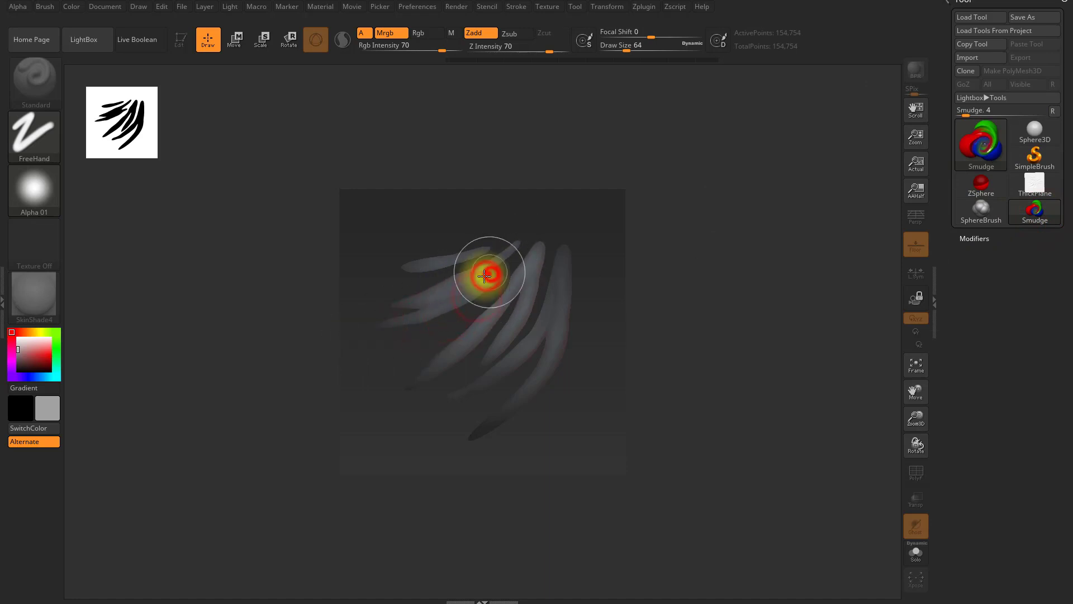
pyautogui.moveTo(455, 293)
pyautogui.mouseDown()
pyautogui.moveTo(531, 245)
pyautogui.moveTo(544, 223)
pyautogui.mouseUp()
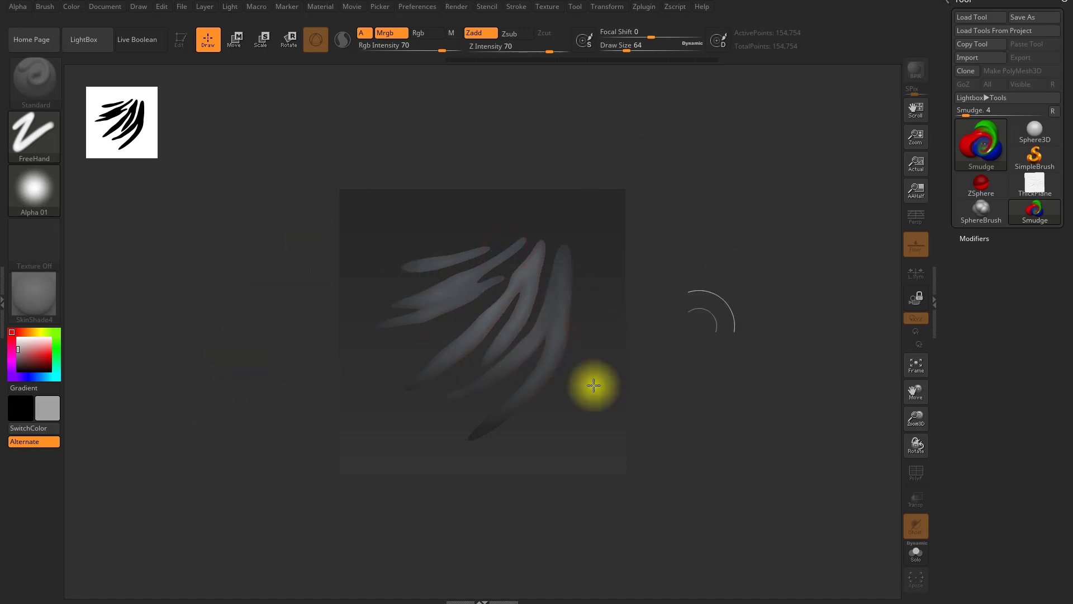
# Select the MRGBZGrabber 2.5D brush and grab the area around the painted wrinkle strokes as a depth alpha
pyautogui.click(405, 252)
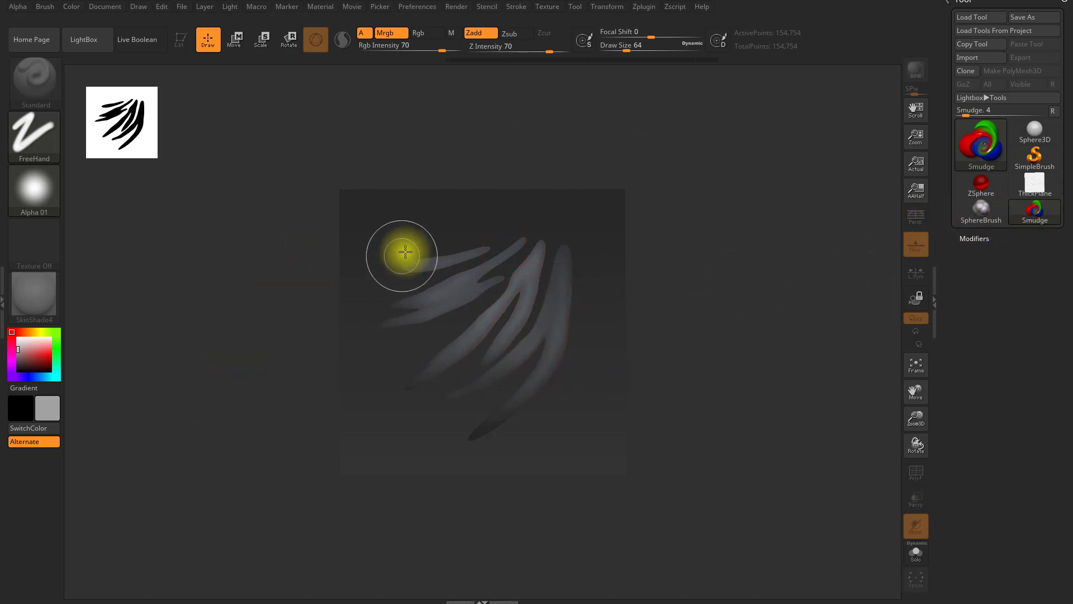
pyautogui.click(974, 142)
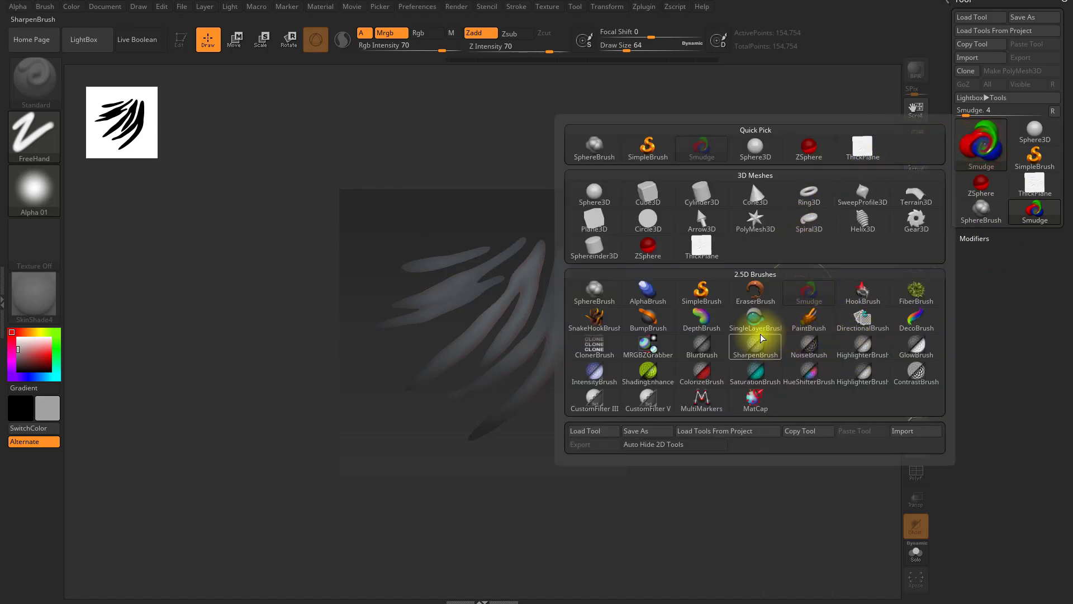
pyautogui.moveTo(749, 338)
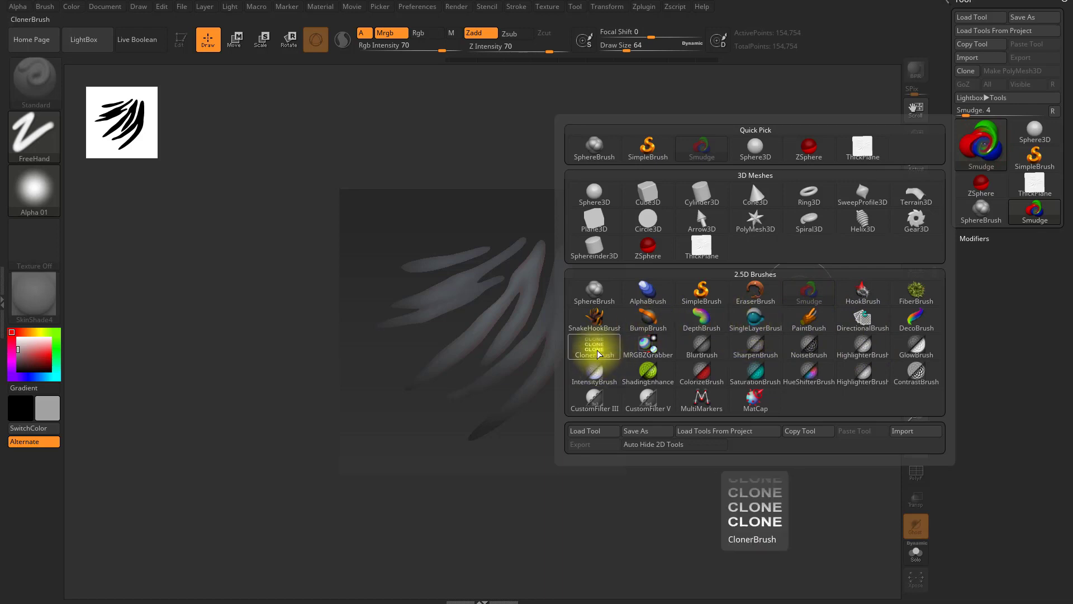
pyautogui.click(650, 347)
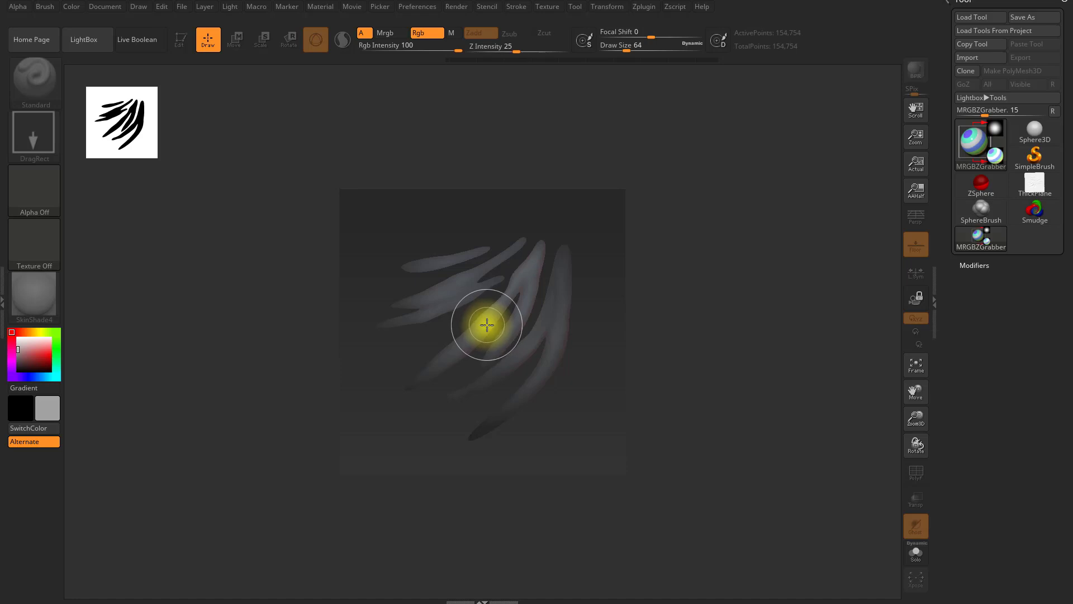
pyautogui.moveTo(487, 324); pyautogui.dragTo(606, 427)
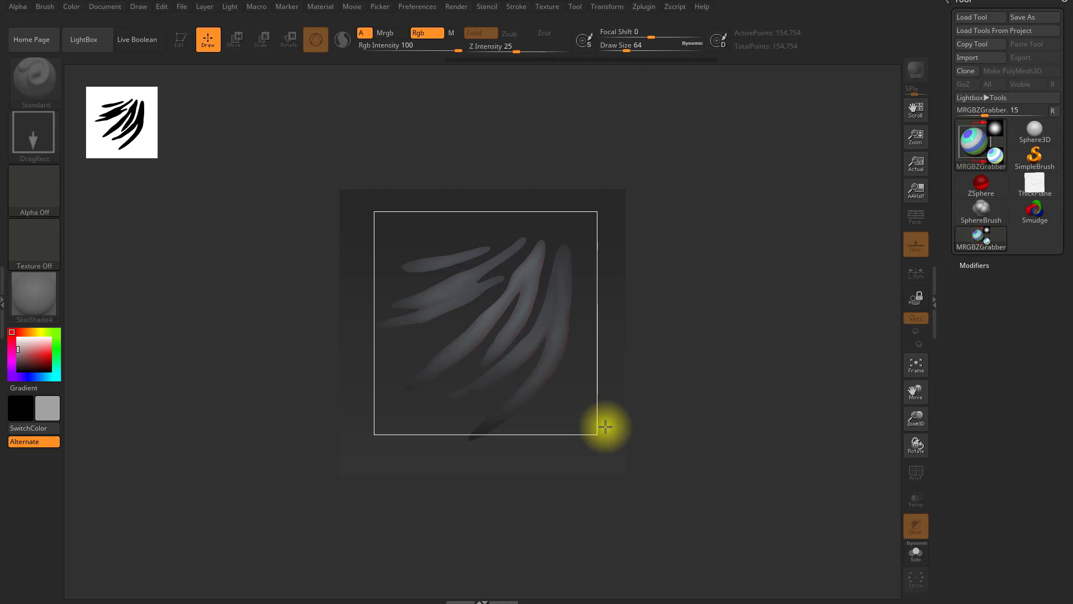
pyautogui.moveTo(606, 427)
pyautogui.mouseDown()
pyautogui.moveTo(606, 457)
pyautogui.moveTo(548, 486)
pyautogui.moveTo(592, 480)
pyautogui.moveTo(573, 473)
pyautogui.moveTo(583, 482)
pyautogui.moveTo(568, 488)
pyautogui.moveTo(580, 494)
pyautogui.moveTo(558, 498)
pyautogui.moveTo(570, 505)
pyautogui.moveTo(566, 491)
pyautogui.mouseUp()
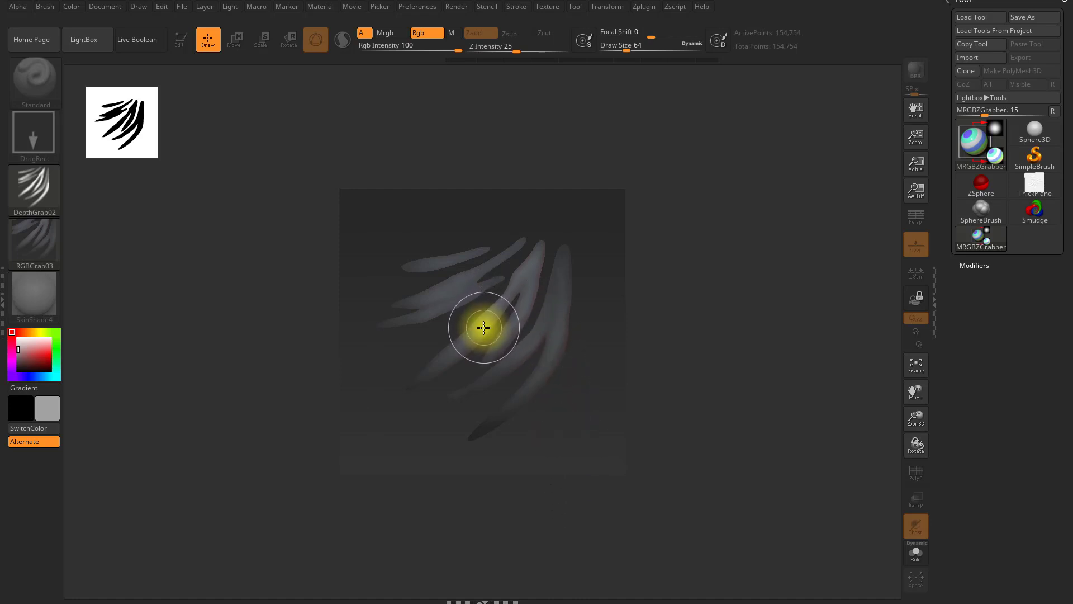
pyautogui.moveTo(485, 330)
pyautogui.mouseDown()
pyautogui.moveTo(551, 408)
pyautogui.moveTo(613, 410)
pyautogui.moveTo(592, 439)
pyautogui.moveTo(611, 457)
pyautogui.mouseUp()
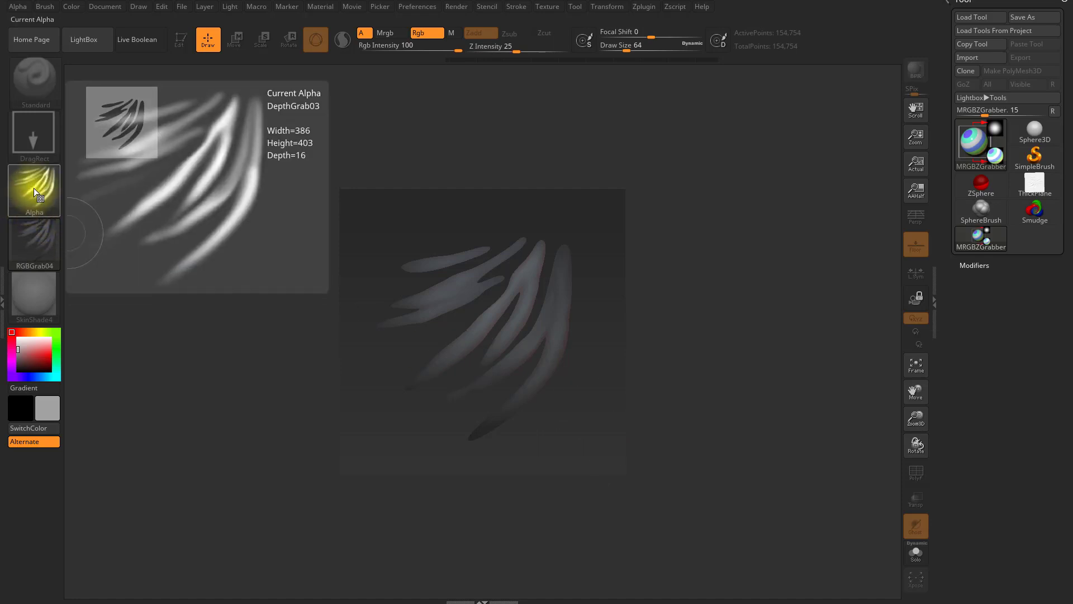
# Export the grabbed wrinkle alpha to the Alpha folder as the Photoshop file Wrinkles02.PSD
pyautogui.click(28, 187)
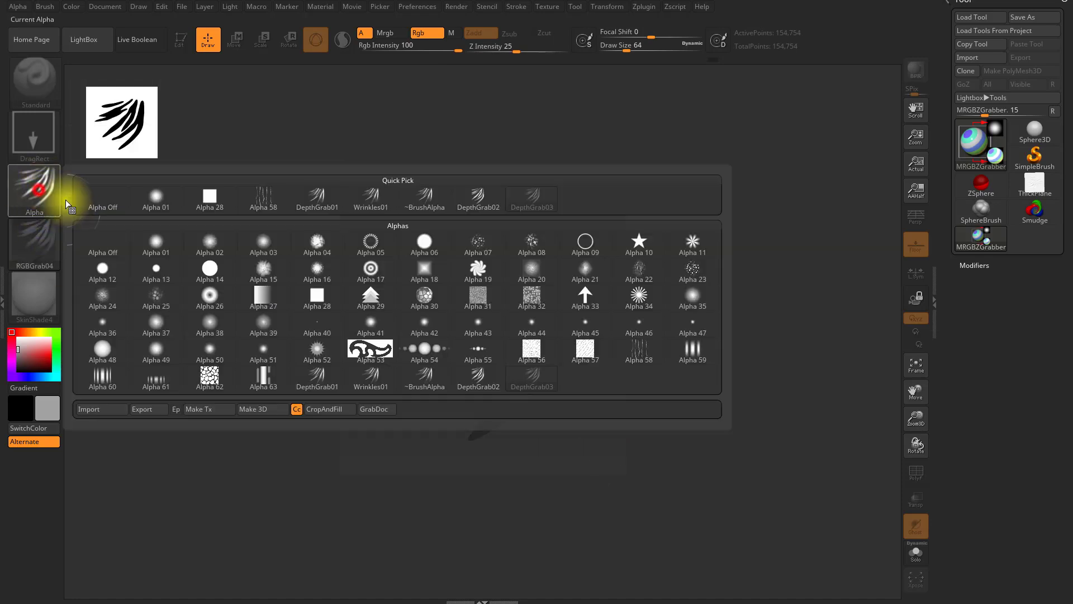
pyautogui.click(161, 410)
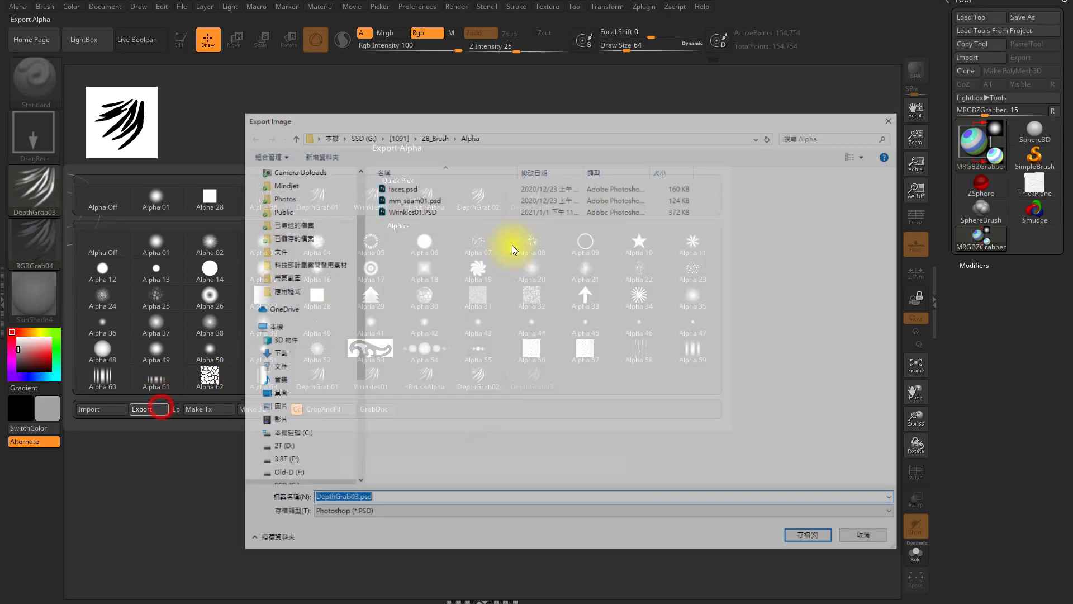
pyautogui.click(420, 212)
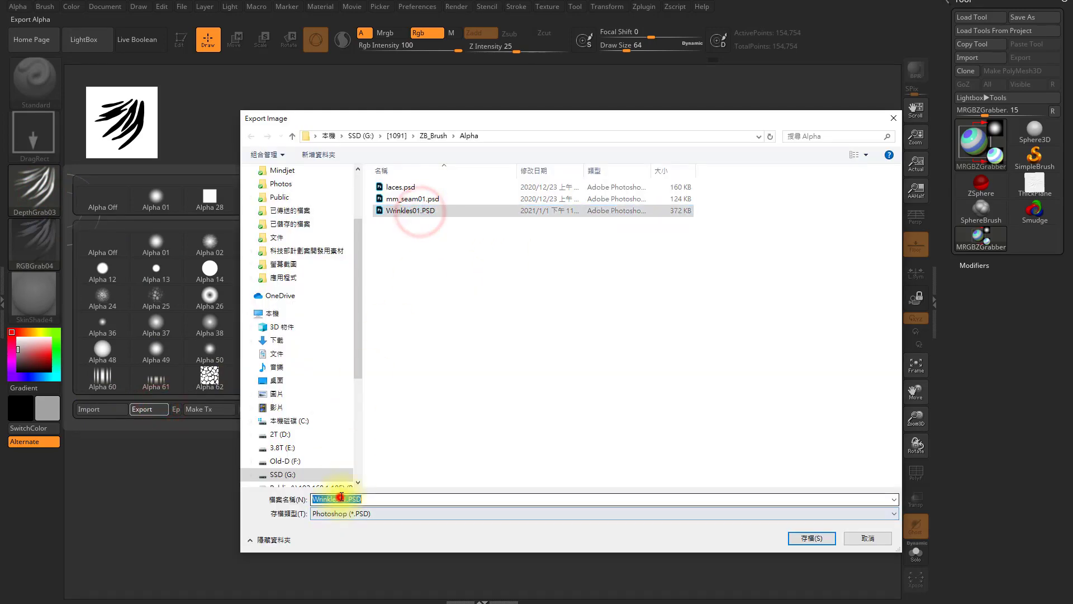
pyautogui.doubleClick(342, 499)
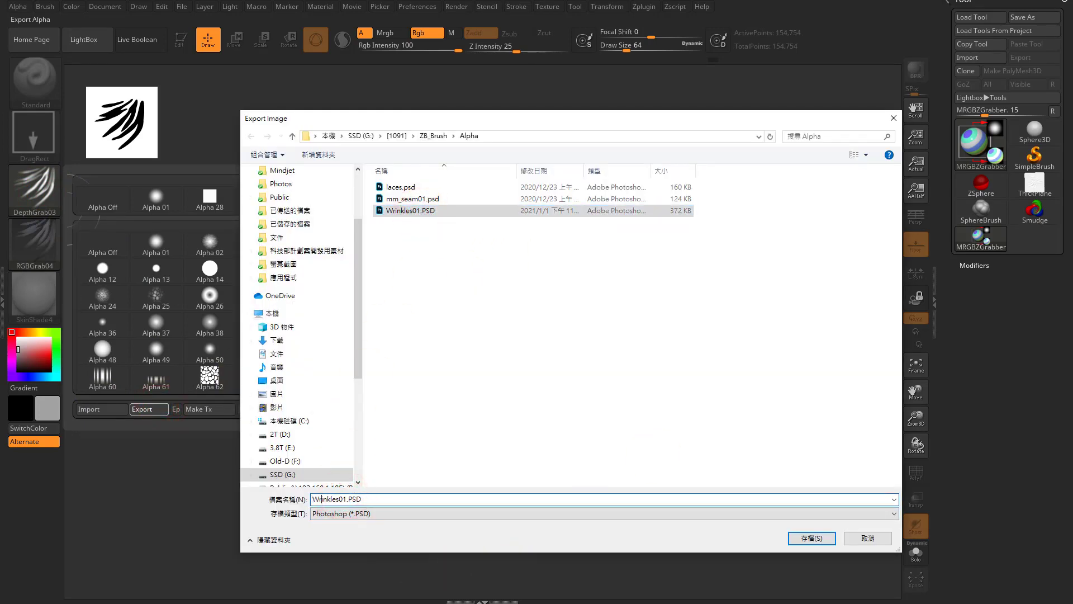
pyautogui.press('Delete')
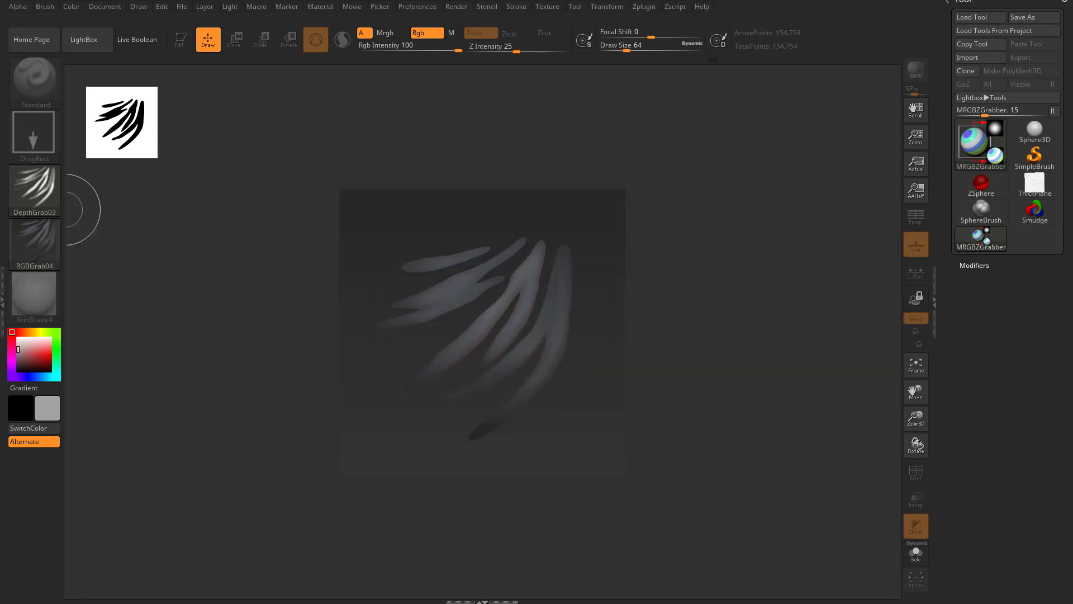
# Switch to the Sphere3D tool and replace the painted canvas with a new document
pyautogui.click(1038, 136)
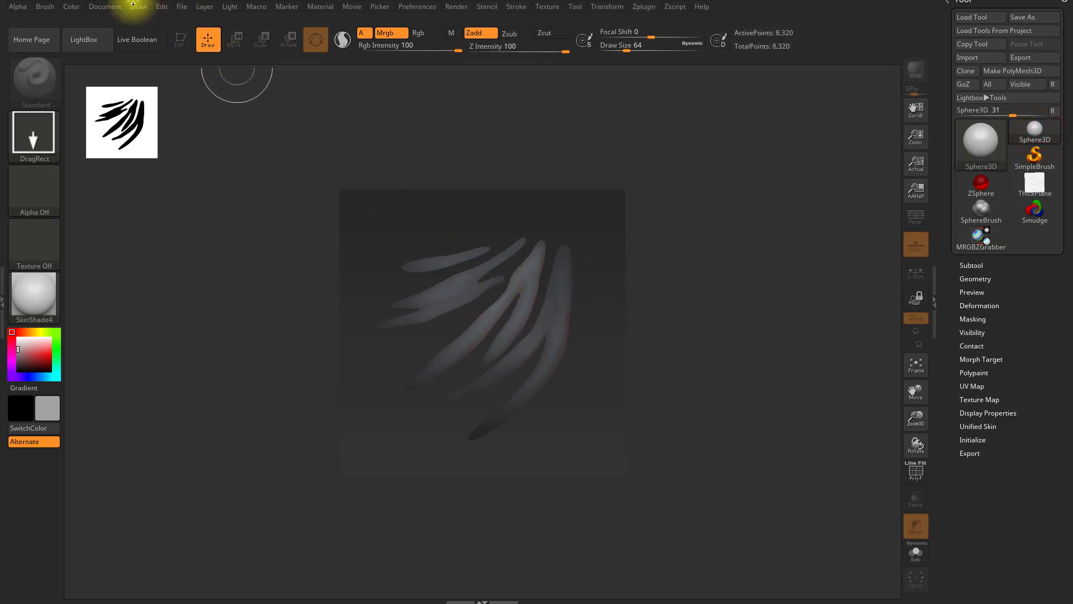
pyautogui.click(102, 8)
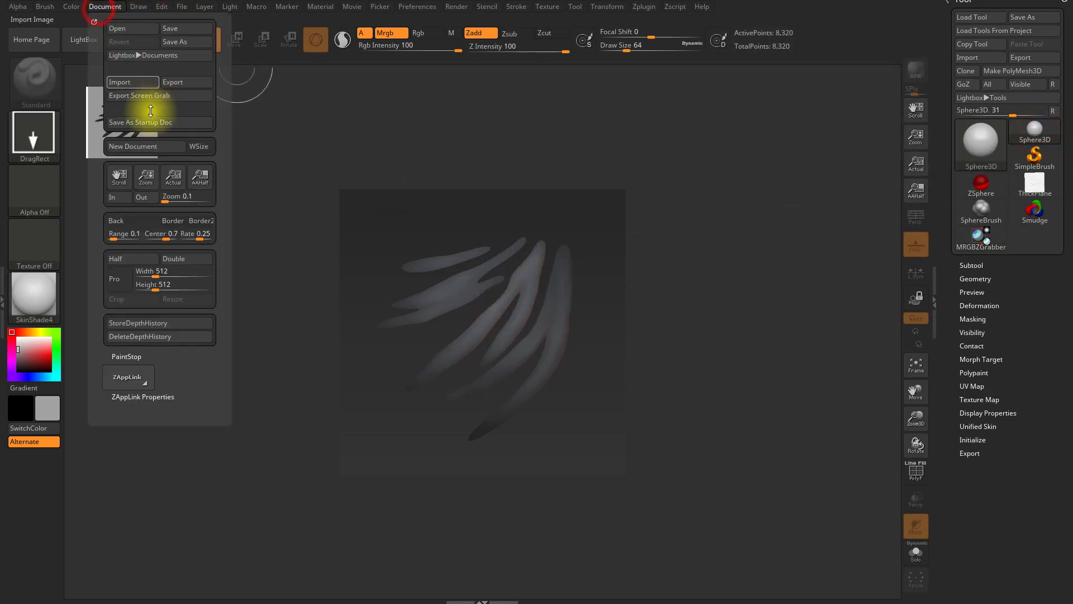
pyautogui.click(151, 147)
pyautogui.click(608, 371)
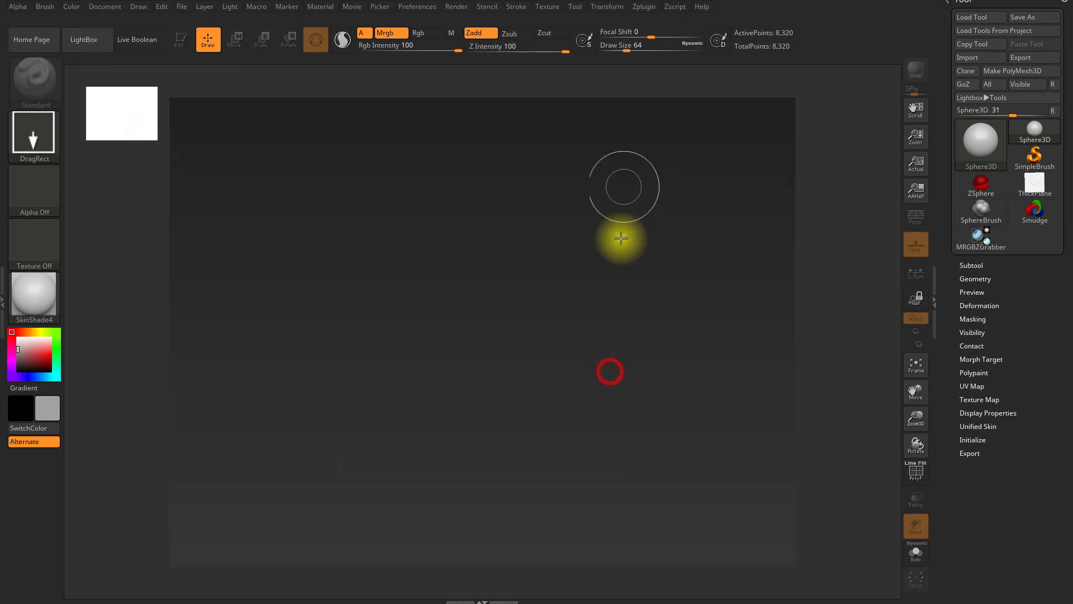
# Load the ThickPlane.ZPR project from LightBox as a test surface
pyautogui.press(',')
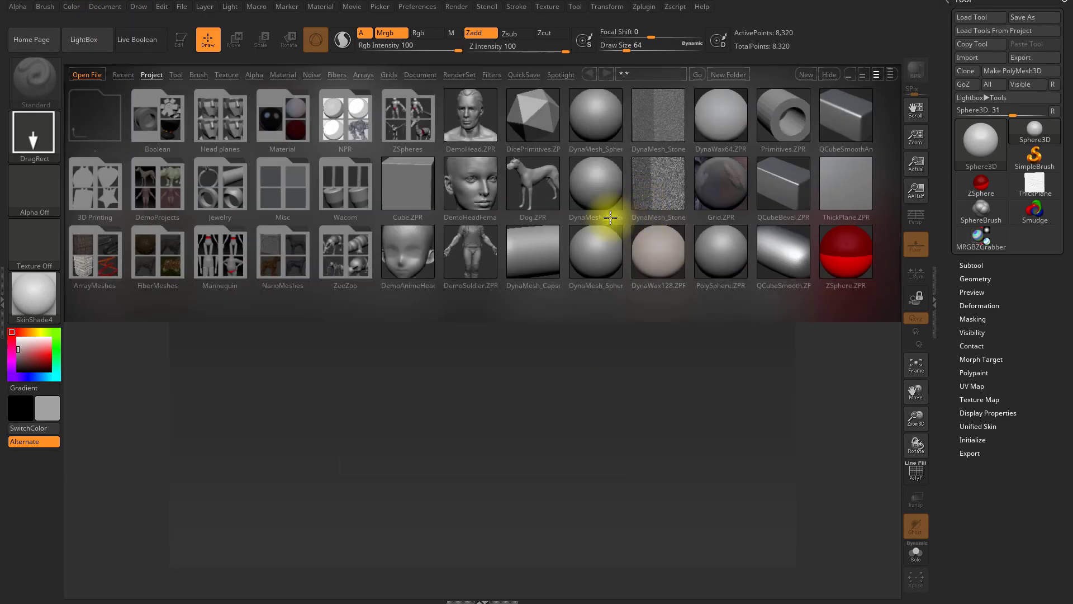
pyautogui.click(850, 185)
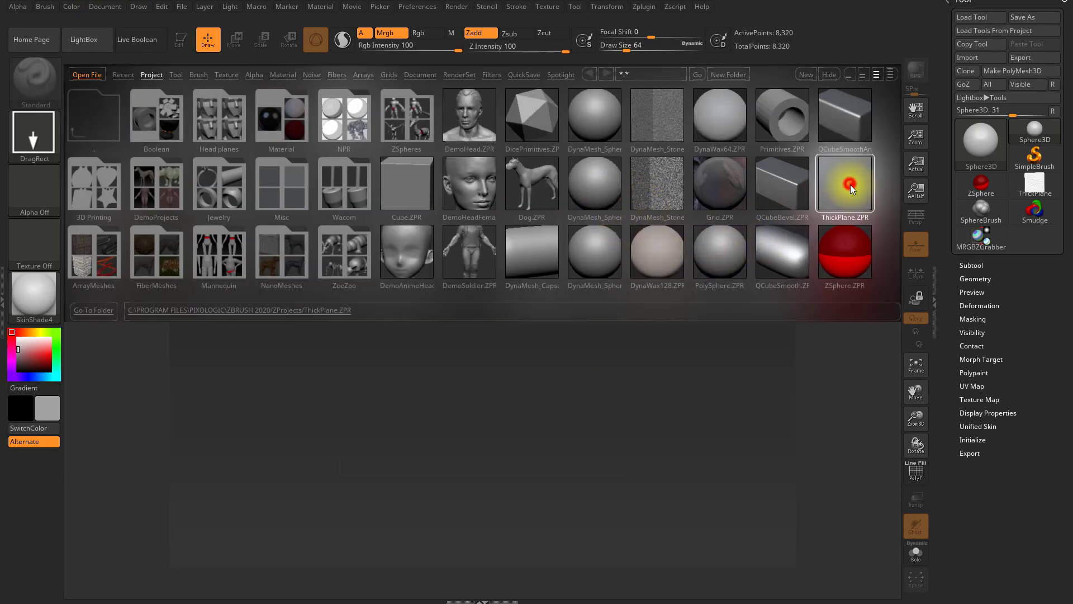
pyautogui.doubleClick(844, 193)
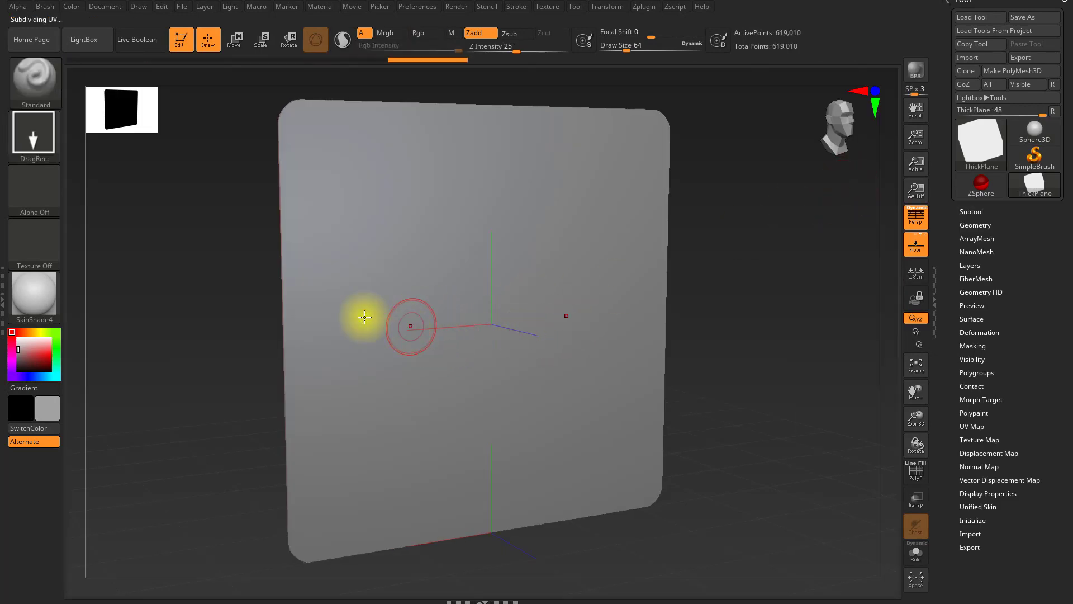
# Select the Wrinkles02 alpha and stamp mirrored wrinkles around the middle of the plane, undoing unwanted impressions
pyautogui.click(32, 193)
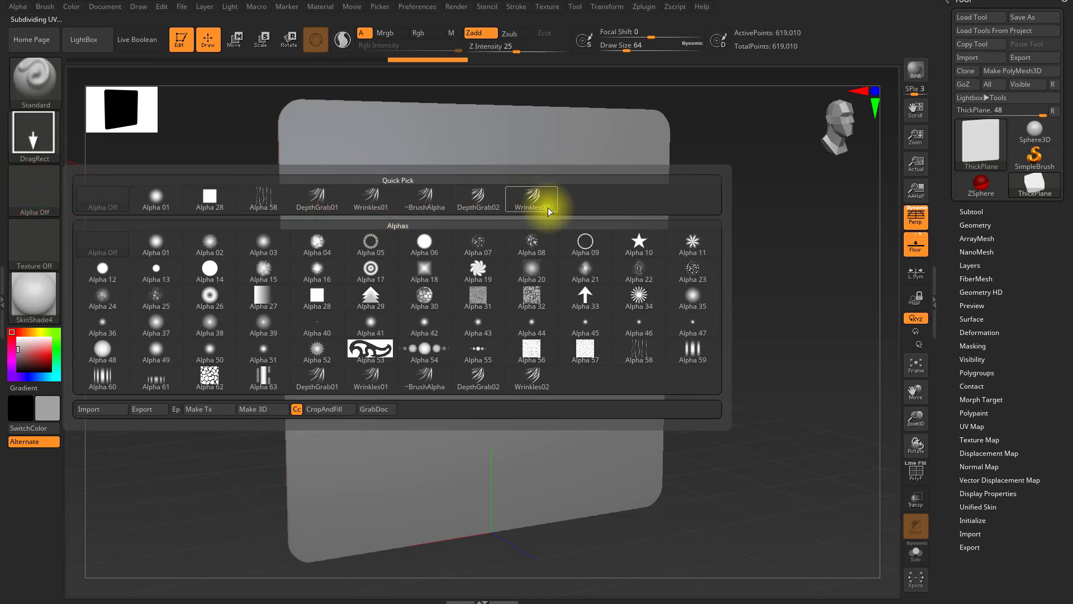
pyautogui.click(535, 200)
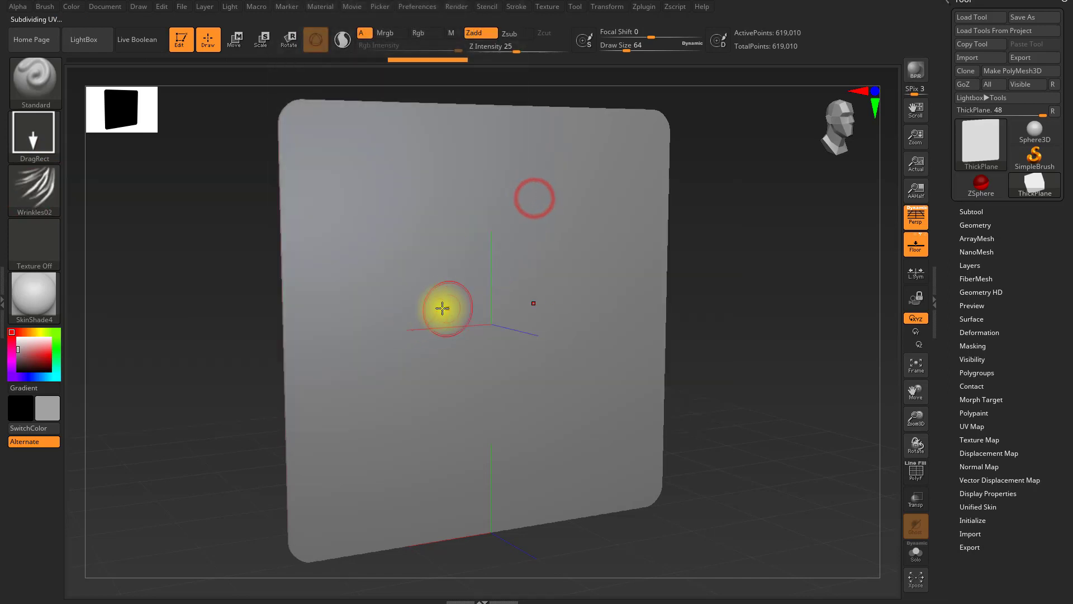
pyautogui.moveTo(442, 308)
pyautogui.mouseDown()
pyautogui.moveTo(510, 424)
pyautogui.moveTo(472, 393)
pyautogui.moveTo(503, 342)
pyautogui.mouseUp()
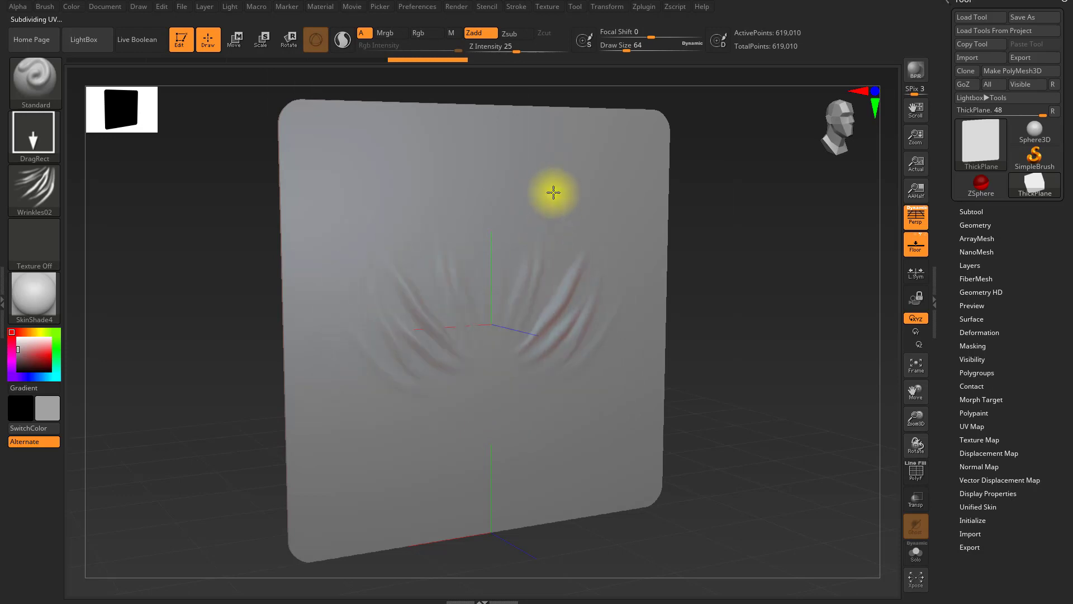
pyautogui.moveTo(553, 192); pyautogui.dragTo(473, 288)
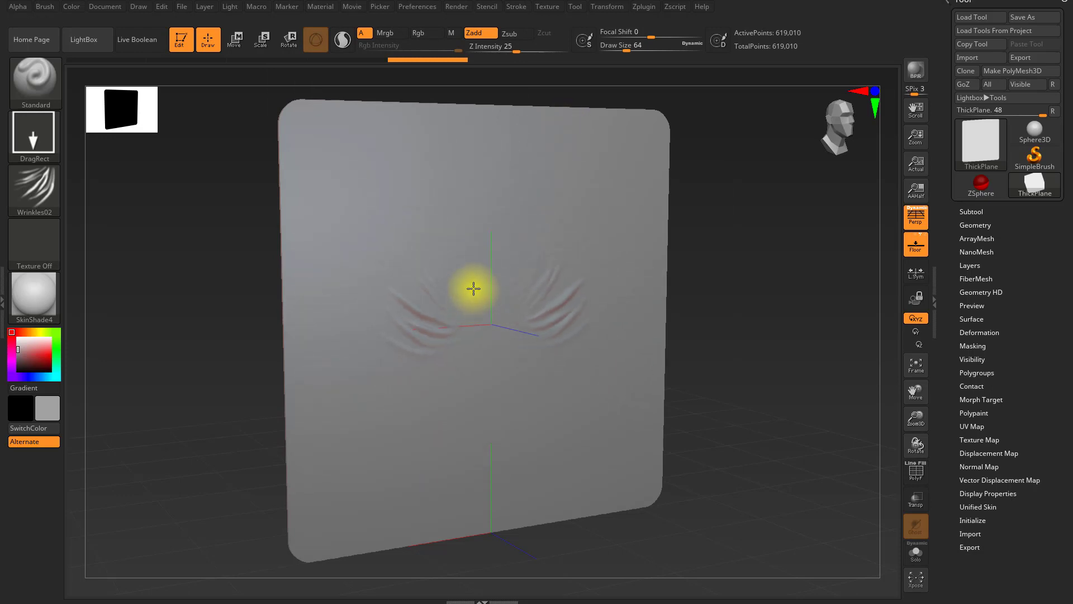
pyautogui.hotkey('ctrl', 'z')
pyautogui.moveTo(416, 385)
pyautogui.mouseDown()
pyautogui.moveTo(445, 239)
pyautogui.moveTo(421, 285)
pyautogui.mouseUp()
pyautogui.moveTo(338, 271); pyautogui.dragTo(377, 272)
pyautogui.hotkey('ctrl', 'z')
# Switch to the DepthGrab01 alpha, stamp mirrored folds around the plane's centre, and undo the stamp placed low on the centre line
pyautogui.click(16, 193)
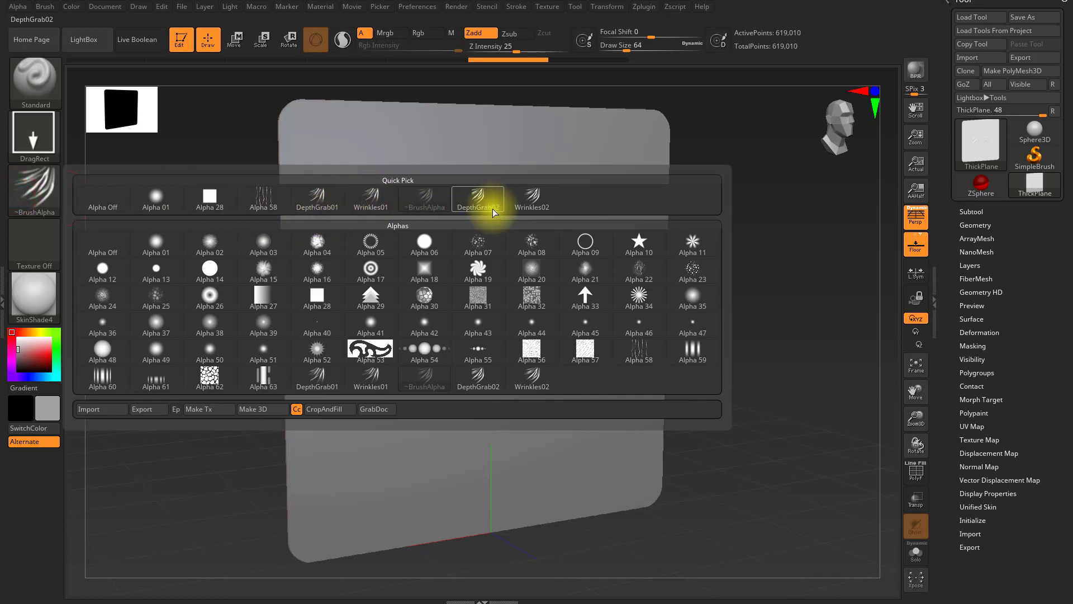
pyautogui.click(475, 197)
pyautogui.click(26, 199)
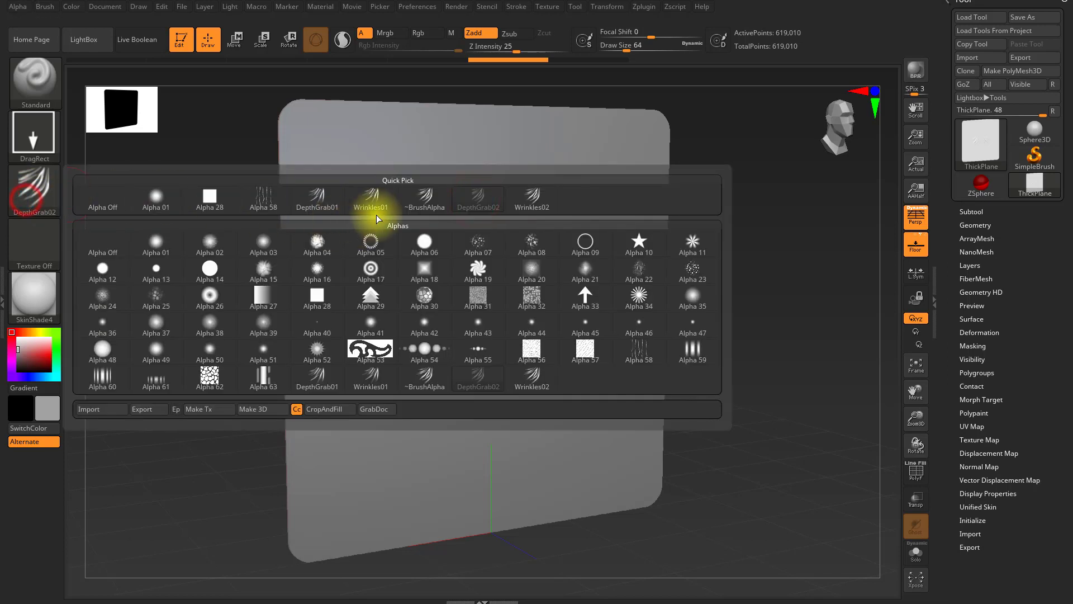
pyautogui.click(316, 202)
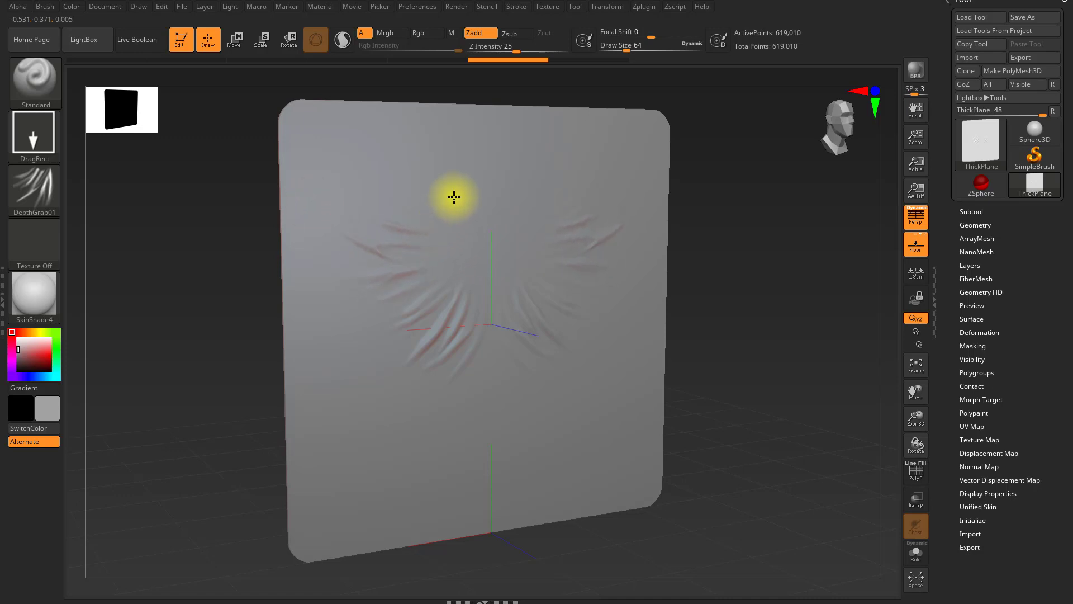
pyautogui.moveTo(491, 383); pyautogui.dragTo(476, 432)
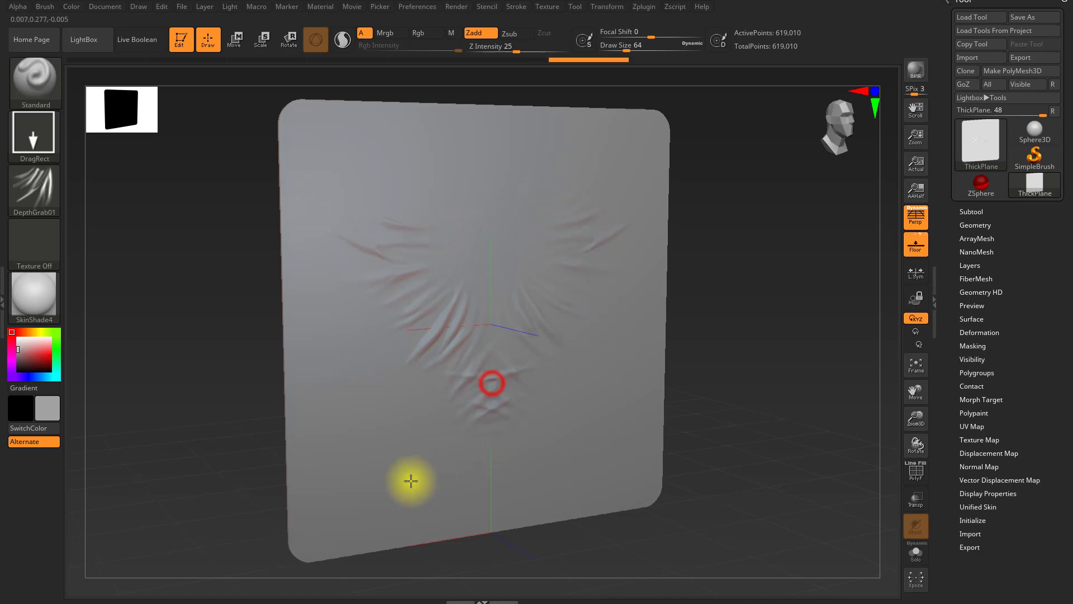
pyautogui.hotkey('ctrl', 'z')
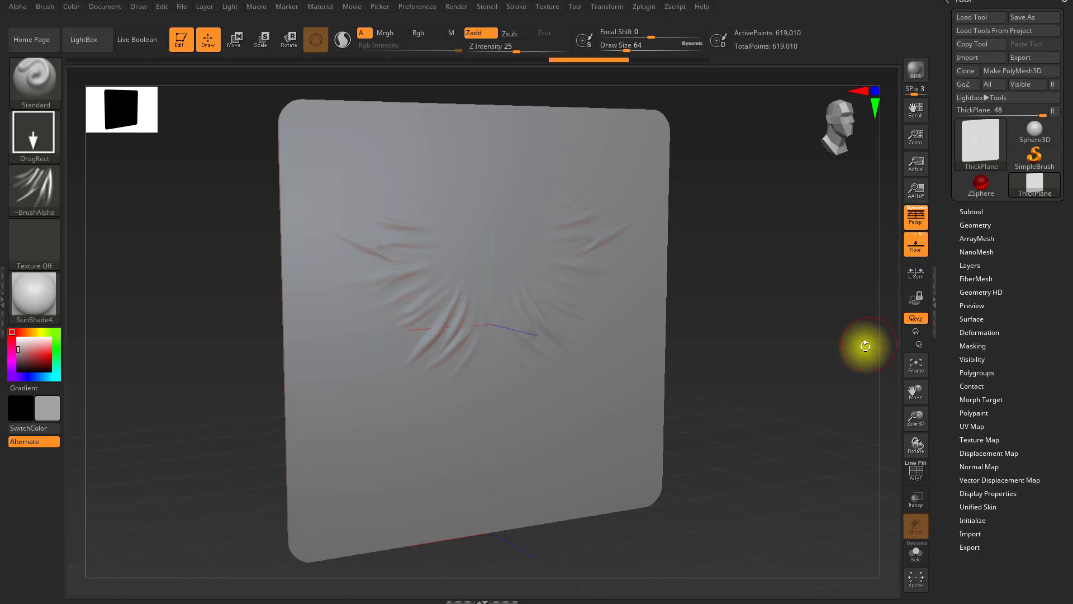
# Face the plane up close, set the Standard brush to the Dots stroke with Alpha Off, and reduce the draw size to 39
pyautogui.moveTo(766, 364)
pyautogui.mouseDown()
pyautogui.moveTo(747, 357)
pyautogui.moveTo(759, 338)
pyautogui.moveTo(763, 350)
pyautogui.mouseUp()
pyautogui.keyDown('ctrl'); pyautogui.moveTo(495, 303); pyautogui.dragTo(520, 440, button='right'); pyautogui.keyUp('ctrl')
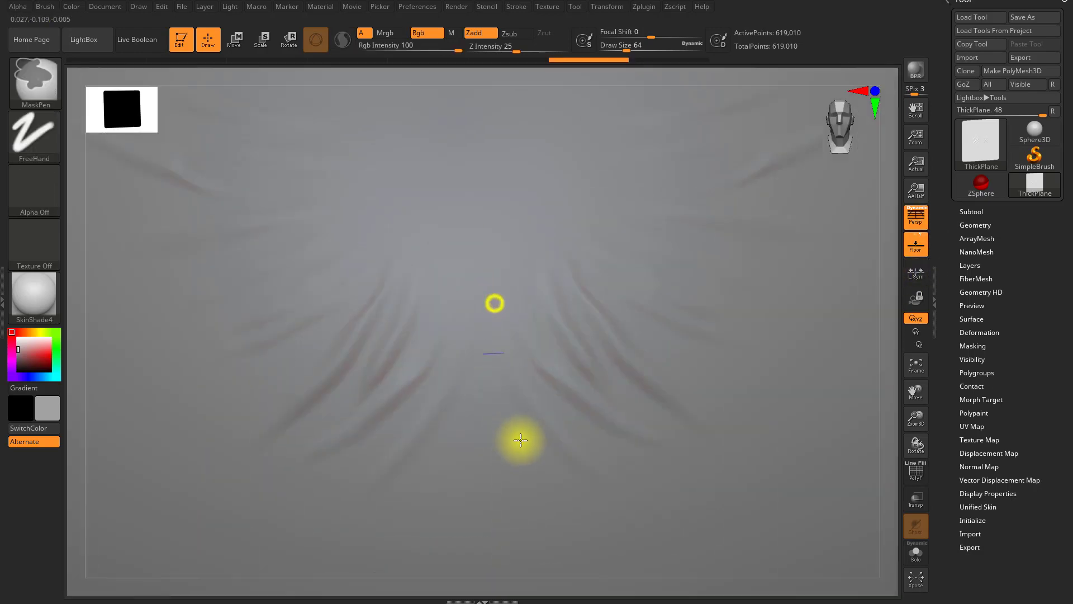
pyautogui.keyDown('ctrl'); pyautogui.moveTo(510, 381); pyautogui.dragTo(514, 330, button='right'); pyautogui.keyUp('ctrl')
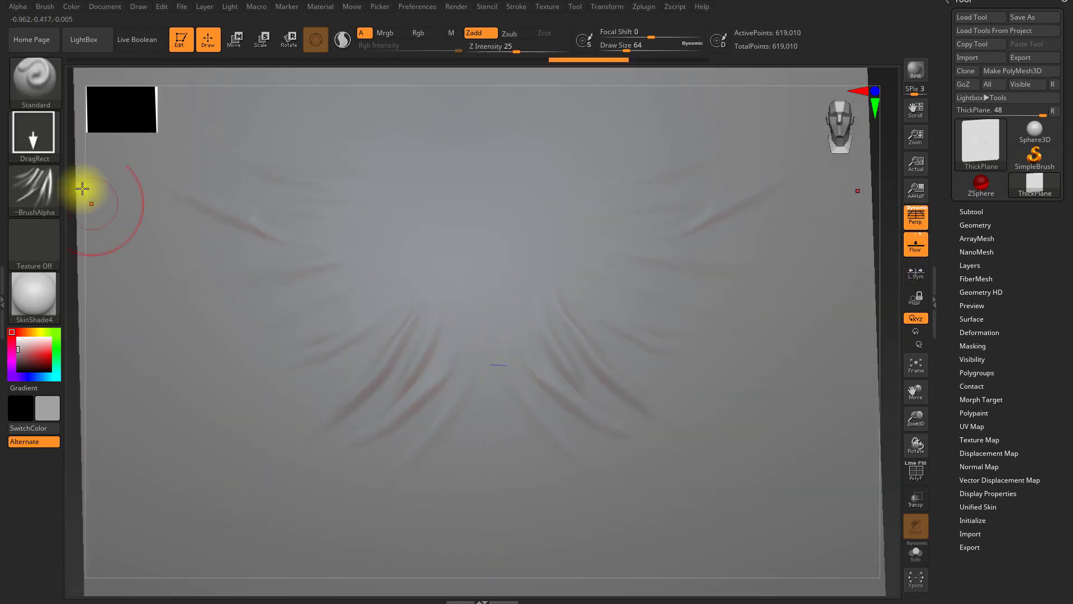
pyautogui.click(25, 137)
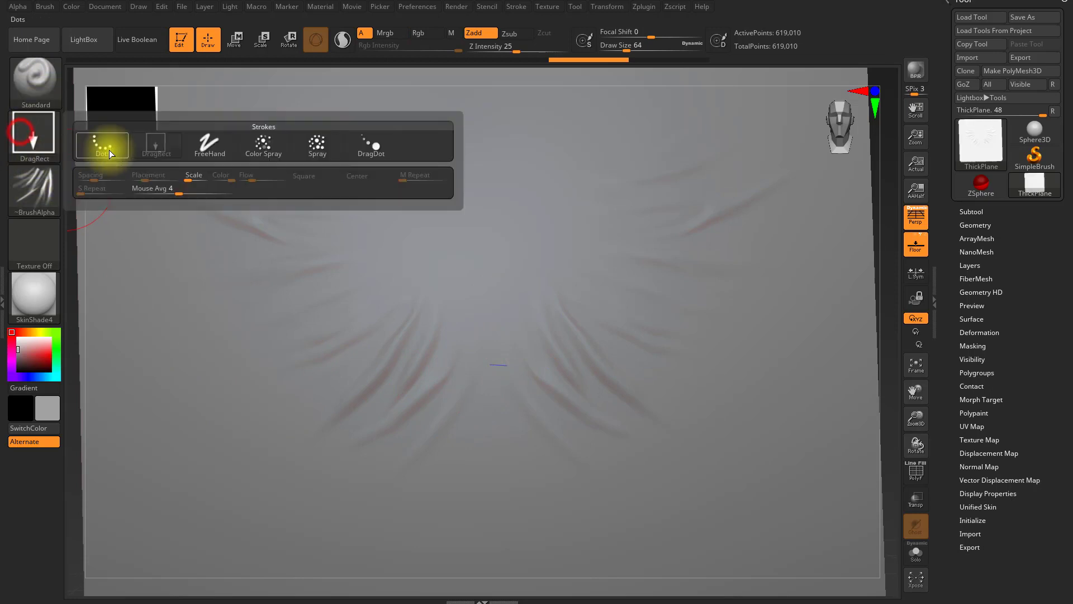
pyautogui.click(105, 143)
pyautogui.click(48, 208)
pyautogui.click(106, 196)
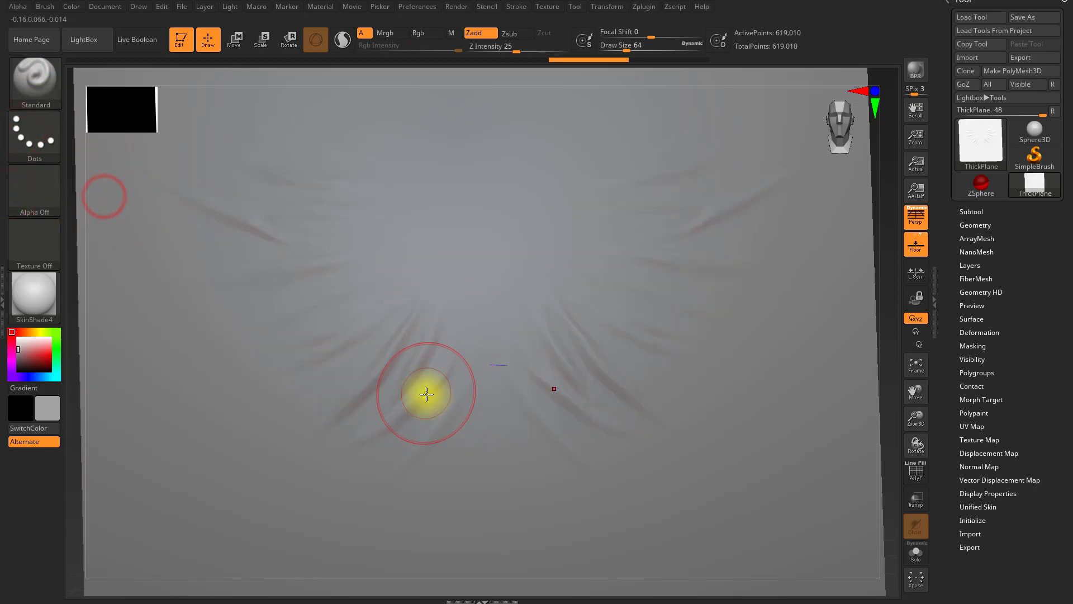
pyautogui.press('[')
pyautogui.press('[')
pyautogui.press('[')
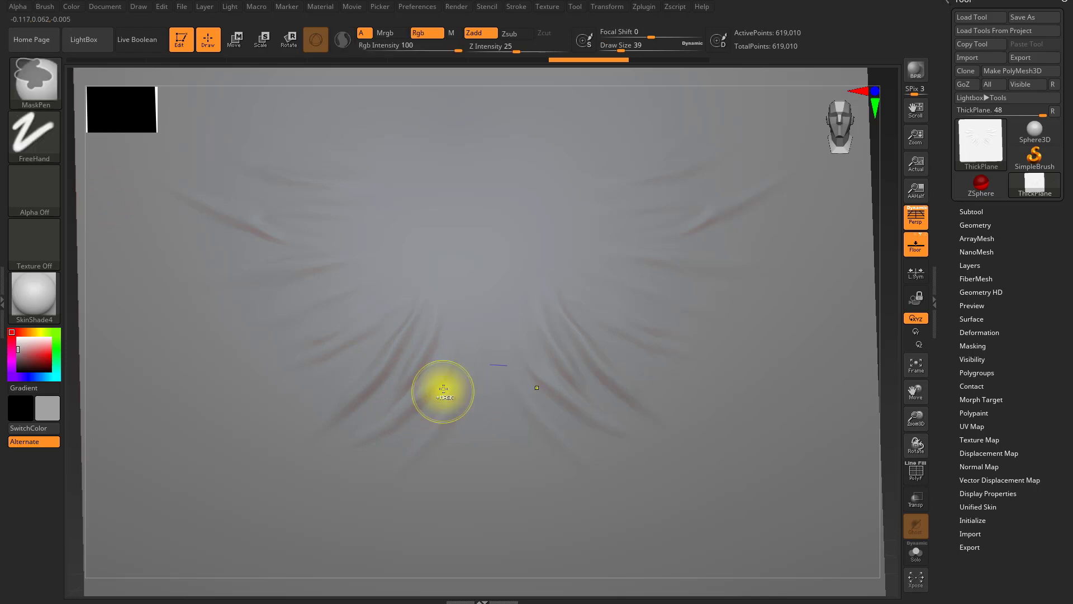
# Build up and lengthen the mirrored lower folds with the Standard brush at draw size 44, and smooth their outer ends
pyautogui.moveTo(436, 402); pyautogui.dragTo(446, 389)
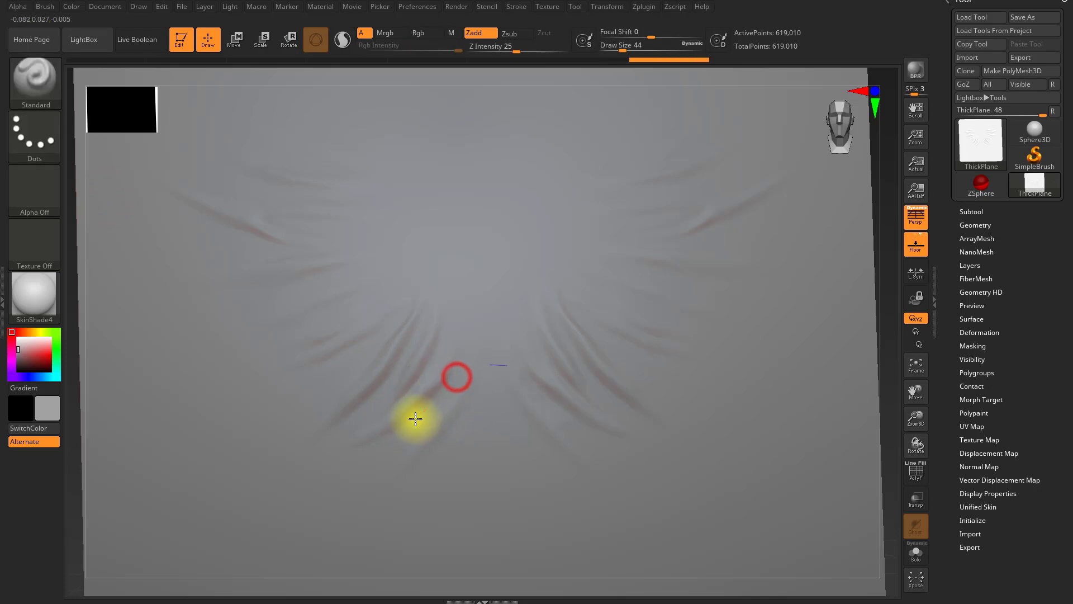
pyautogui.moveTo(415, 419)
pyautogui.mouseDown()
pyautogui.moveTo(331, 475)
pyautogui.moveTo(241, 511)
pyautogui.mouseUp()
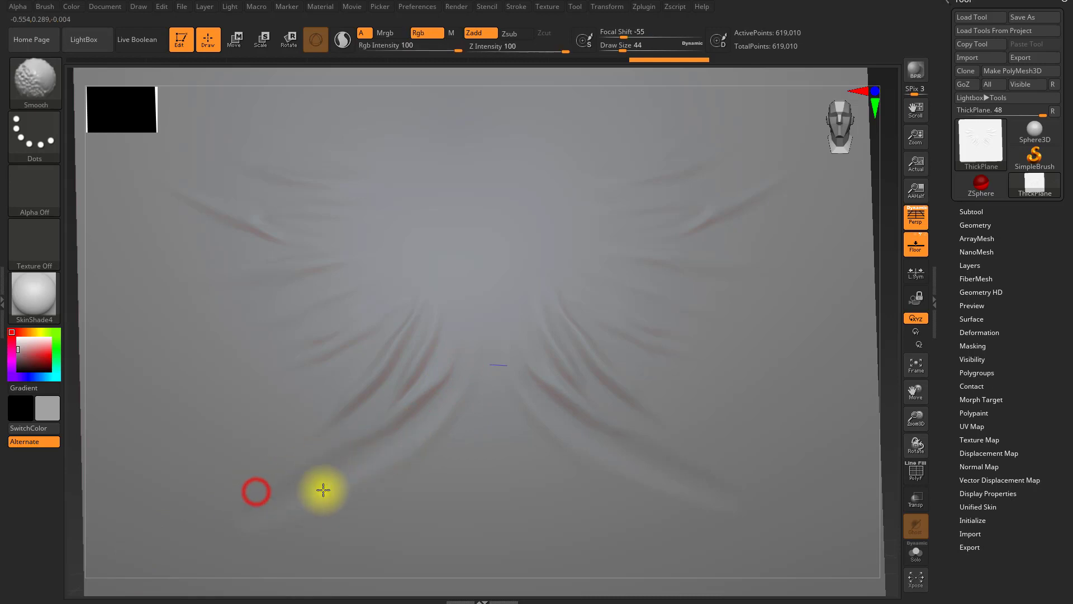
pyautogui.moveTo(323, 490)
pyautogui.keyDown('shift'); pyautogui.mouseDown()
pyautogui.moveTo(381, 475)
pyautogui.moveTo(440, 434)
pyautogui.mouseUp(); pyautogui.keyUp('shift')
pyautogui.moveTo(458, 391)
pyautogui.mouseDown()
pyautogui.moveTo(374, 489)
pyautogui.moveTo(362, 483)
pyautogui.mouseUp()
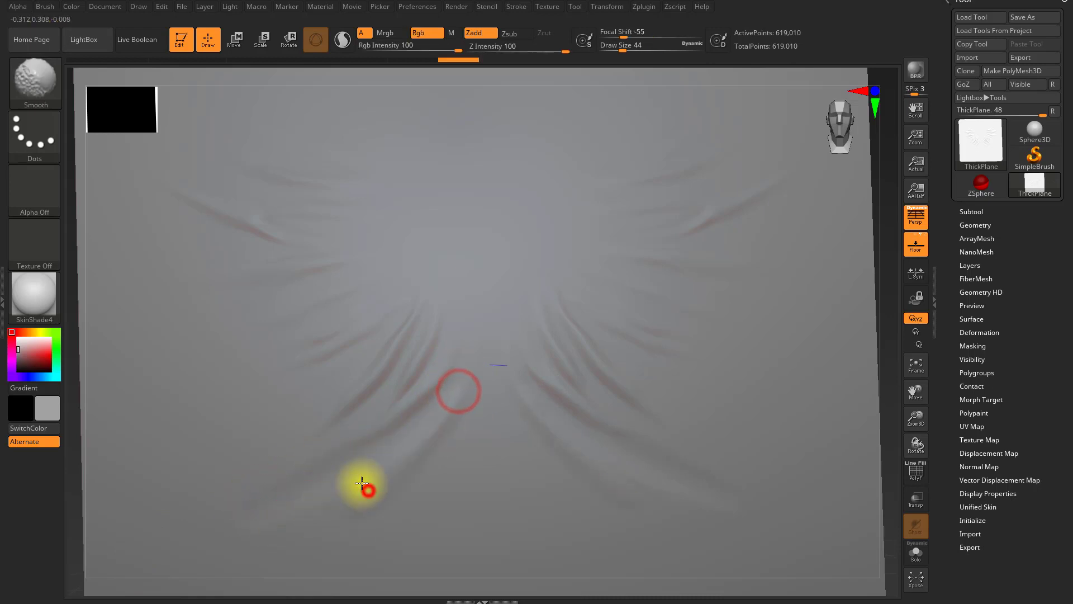
pyautogui.moveTo(234, 522)
pyautogui.keyDown('shift'); pyautogui.mouseDown()
pyautogui.moveTo(300, 455)
pyautogui.moveTo(240, 510)
pyautogui.mouseUp(); pyautogui.keyUp('shift')
pyautogui.moveTo(378, 355)
pyautogui.keyDown('shift'); pyautogui.mouseDown()
pyautogui.moveTo(434, 333)
pyautogui.moveTo(323, 394)
pyautogui.mouseUp(); pyautogui.keyUp('shift')
pyautogui.keyDown('shift'); pyautogui.moveTo(344, 356); pyautogui.dragTo(307, 365); pyautogui.keyUp('shift')
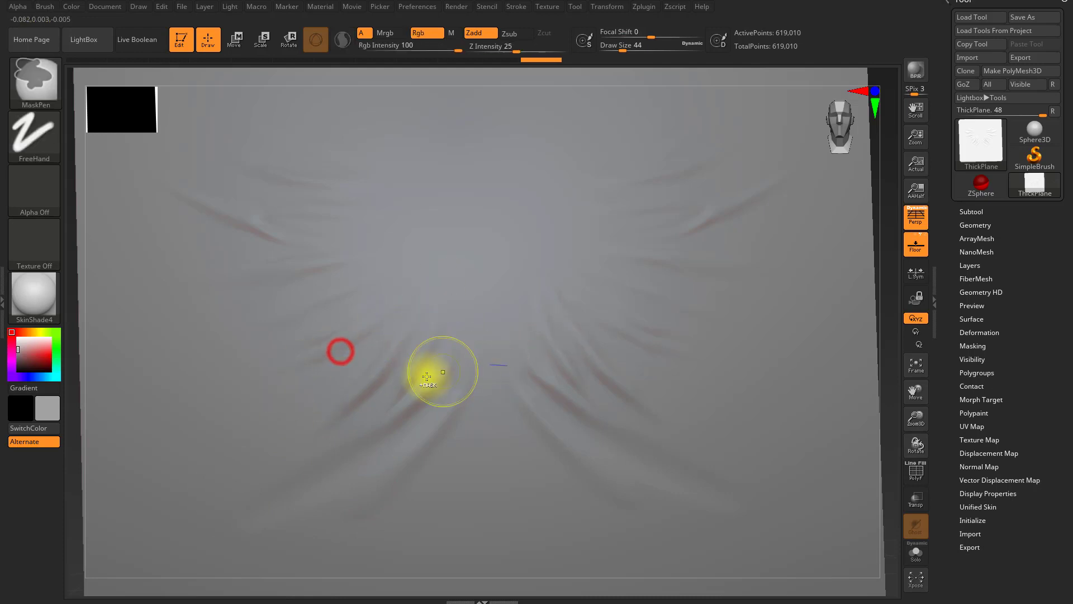
# Lower the ThickPlane mesh by two subdivision levels
pyautogui.keyDown('ctrl'); pyautogui.moveTo(427, 379); pyautogui.dragTo(461, 407, button='right'); pyautogui.keyUp('ctrl')
pyautogui.click(464, 452)
pyautogui.moveTo(444, 451); pyautogui.dragTo(382, 433)
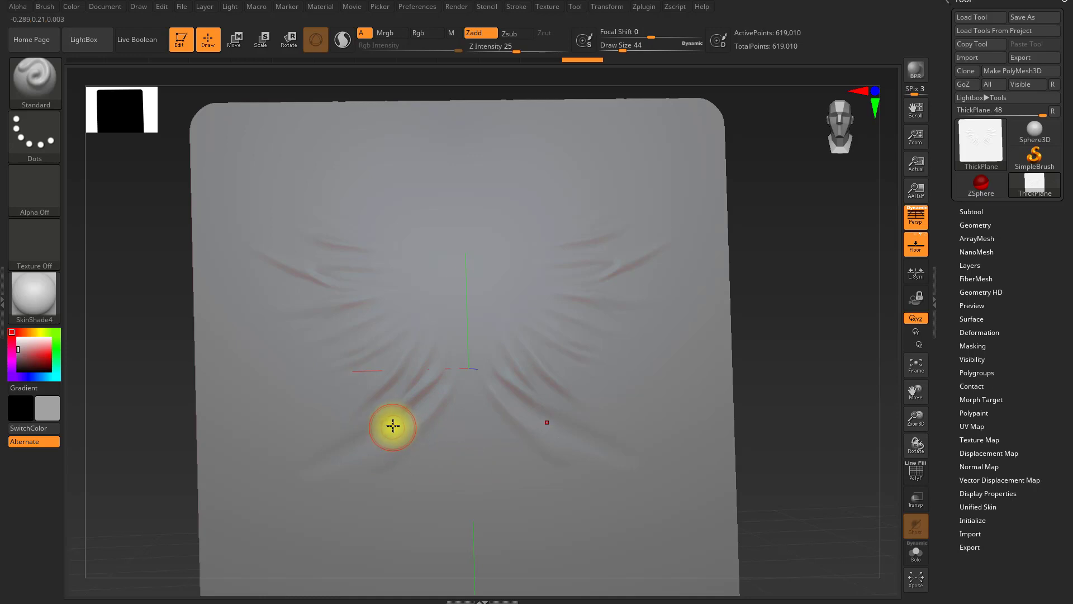
pyautogui.hotkey('shift', 'd')
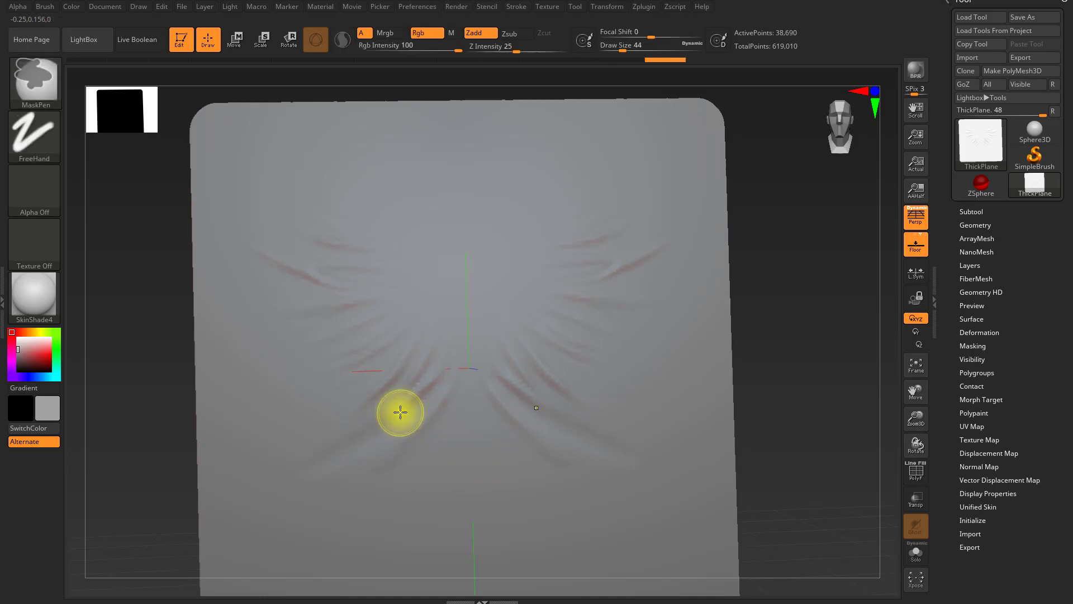
# Smooth beside the lower folds and sculpt a series of broad mirrored folds fanning outward from the plane's centre at draw size 44
pyautogui.keyDown('ctrl'); pyautogui.moveTo(400, 412); pyautogui.dragTo(439, 435, button='right'); pyautogui.keyUp('ctrl')
pyautogui.keyDown('shift'); pyautogui.moveTo(224, 470); pyautogui.dragTo(291, 528); pyautogui.keyUp('shift')
pyautogui.moveTo(372, 296)
pyautogui.mouseDown()
pyautogui.moveTo(338, 328)
pyautogui.moveTo(411, 231)
pyautogui.moveTo(227, 371)
pyautogui.mouseUp()
pyautogui.moveTo(410, 222); pyautogui.dragTo(209, 343)
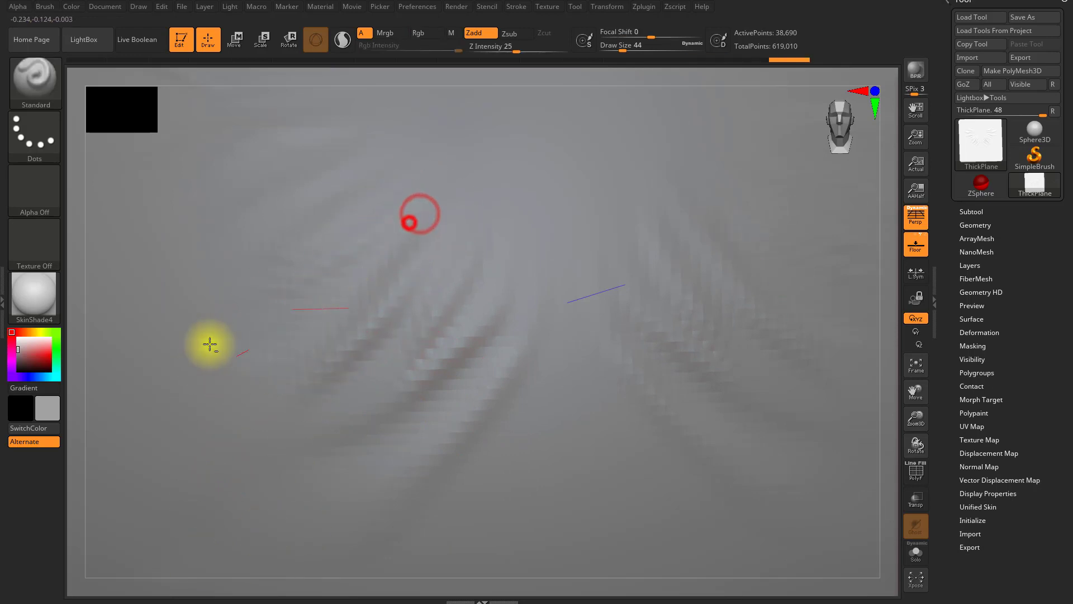
pyautogui.moveTo(384, 248); pyautogui.dragTo(163, 333)
pyautogui.moveTo(349, 214); pyautogui.dragTo(163, 304)
pyautogui.moveTo(388, 189); pyautogui.dragTo(224, 255)
pyautogui.moveTo(369, 158); pyautogui.dragTo(162, 244)
pyautogui.moveTo(446, 239); pyautogui.dragTo(408, 306)
pyautogui.moveTo(437, 263)
pyautogui.mouseDown()
pyautogui.moveTo(407, 304)
pyautogui.moveTo(422, 272)
pyautogui.mouseUp()
# Reduce the draw size to 18, carve finer mirrored creases and ridges along the folds, and return the mesh to its highest subdivision level
pyautogui.press('s')
pyautogui.keyDown('alt'); pyautogui.moveTo(450, 249); pyautogui.dragTo(340, 377); pyautogui.keyUp('alt')
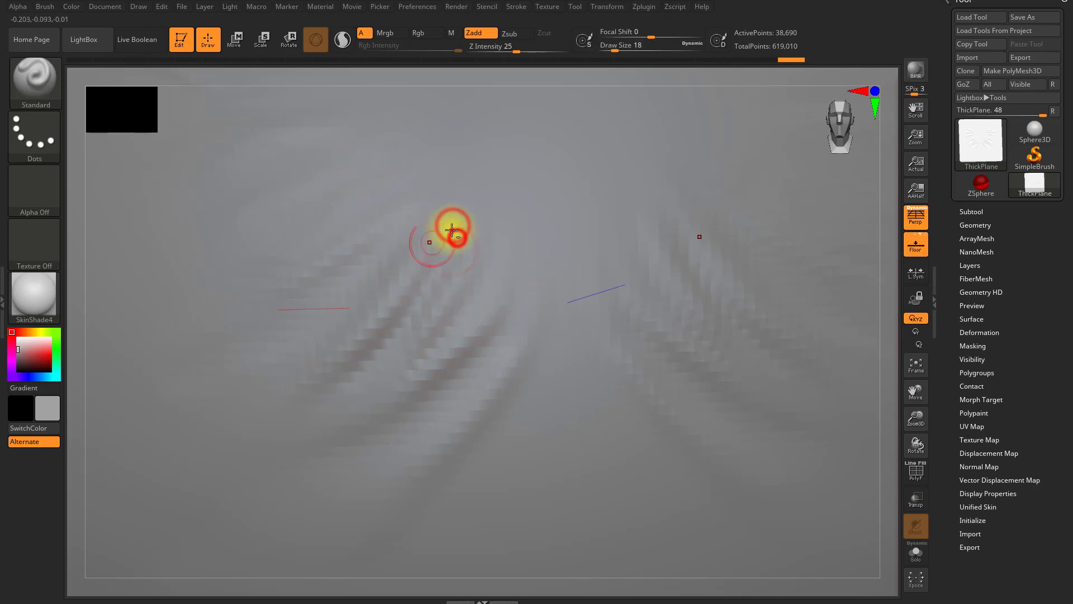
pyautogui.moveTo(446, 340)
pyautogui.mouseDown()
pyautogui.moveTo(542, 206)
pyautogui.moveTo(542, 175)
pyautogui.mouseUp()
pyautogui.moveTo(529, 296)
pyautogui.mouseDown()
pyautogui.moveTo(518, 339)
pyautogui.moveTo(422, 453)
pyautogui.mouseUp()
pyautogui.moveTo(467, 410); pyautogui.dragTo(371, 541)
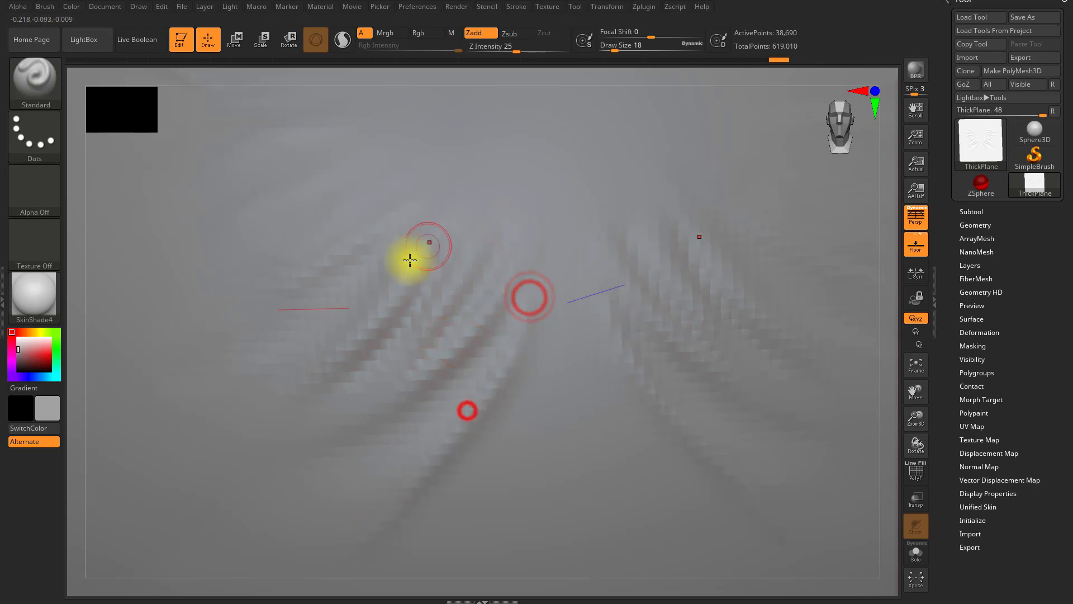
pyautogui.moveTo(426, 230); pyautogui.dragTo(357, 278)
pyautogui.moveTo(388, 214); pyautogui.dragTo(301, 272)
pyautogui.hotkey('ctrl', 'shift', 'z')
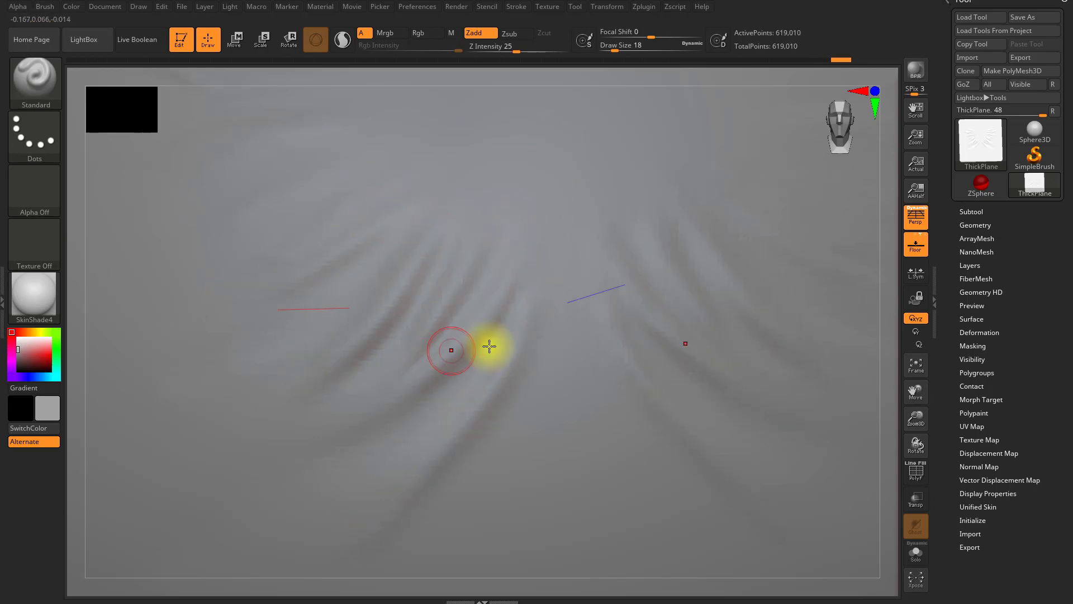
# Pull the middle of the plane outward into a rounded bulge with the Move brush at draw size 234, and inspect the folds around it
pyautogui.keyDown('ctrl'); pyautogui.moveTo(559, 417); pyautogui.dragTo(529, 352, button='right'); pyautogui.keyUp('ctrl')
pyautogui.keyDown('ctrl'); pyautogui.moveTo(618, 441); pyautogui.dragTo(507, 402, button='right'); pyautogui.keyUp('ctrl')
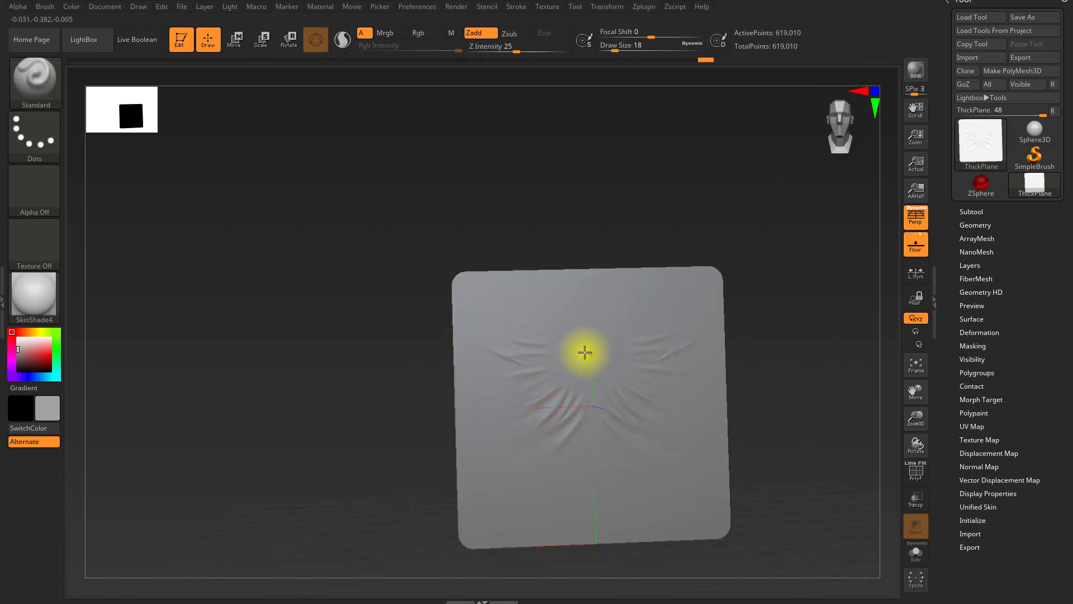
pyautogui.moveTo(584, 353); pyautogui.dragTo(604, 365, button='right')
pyautogui.press('b')
pyautogui.press('m')
pyautogui.press('v')
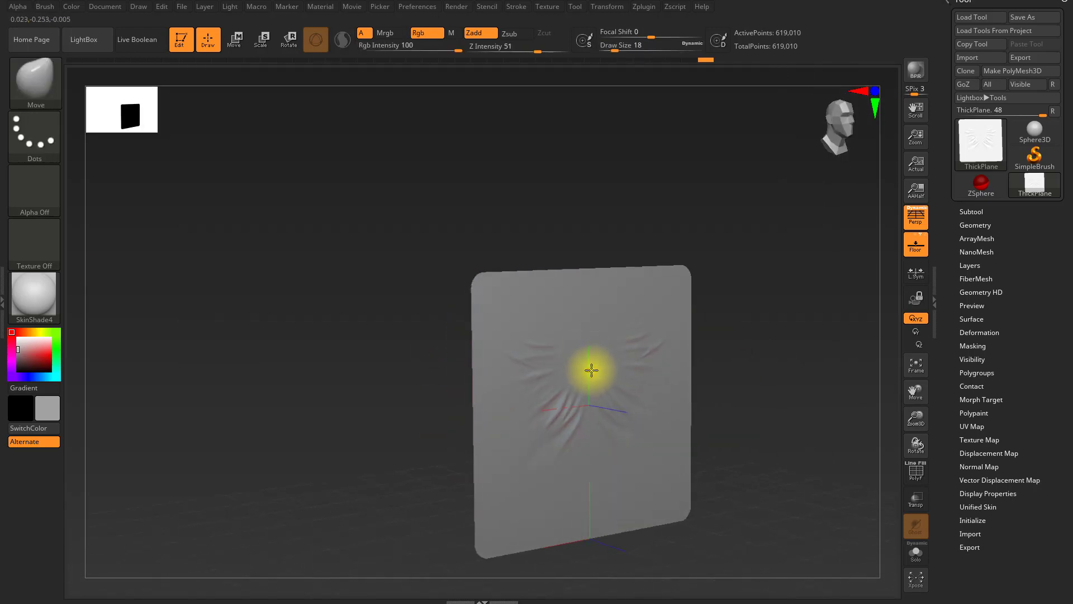
pyautogui.moveTo(625, 373); pyautogui.dragTo(627, 373)
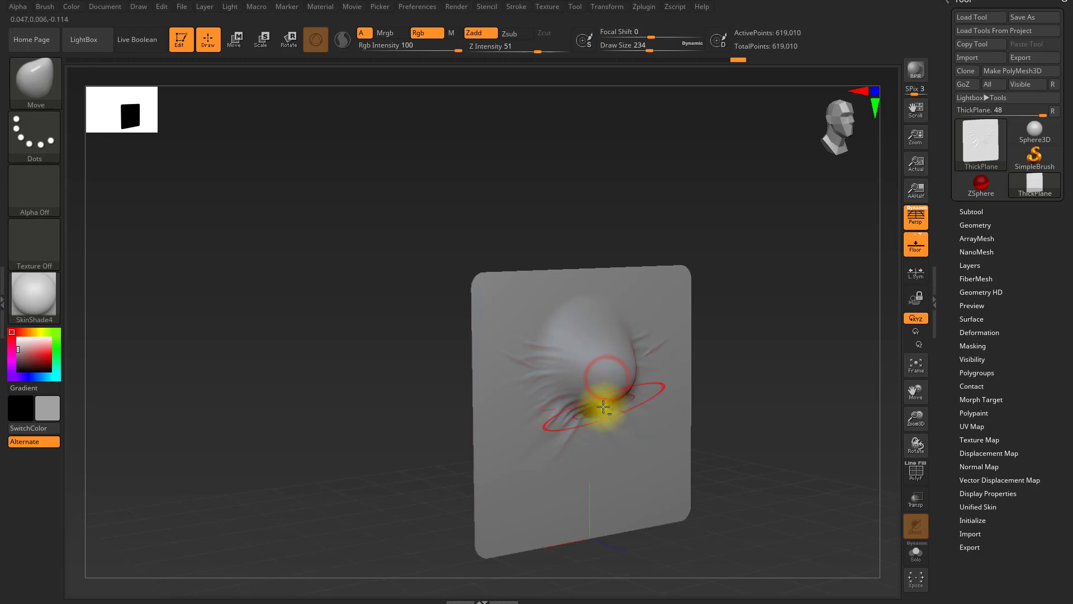
pyautogui.moveTo(604, 407)
pyautogui.mouseDown(button='right')
pyautogui.moveTo(622, 391)
pyautogui.moveTo(584, 408)
pyautogui.moveTo(671, 357)
pyautogui.moveTo(635, 388)
pyautogui.moveTo(664, 521)
pyautogui.mouseUp(button='right')
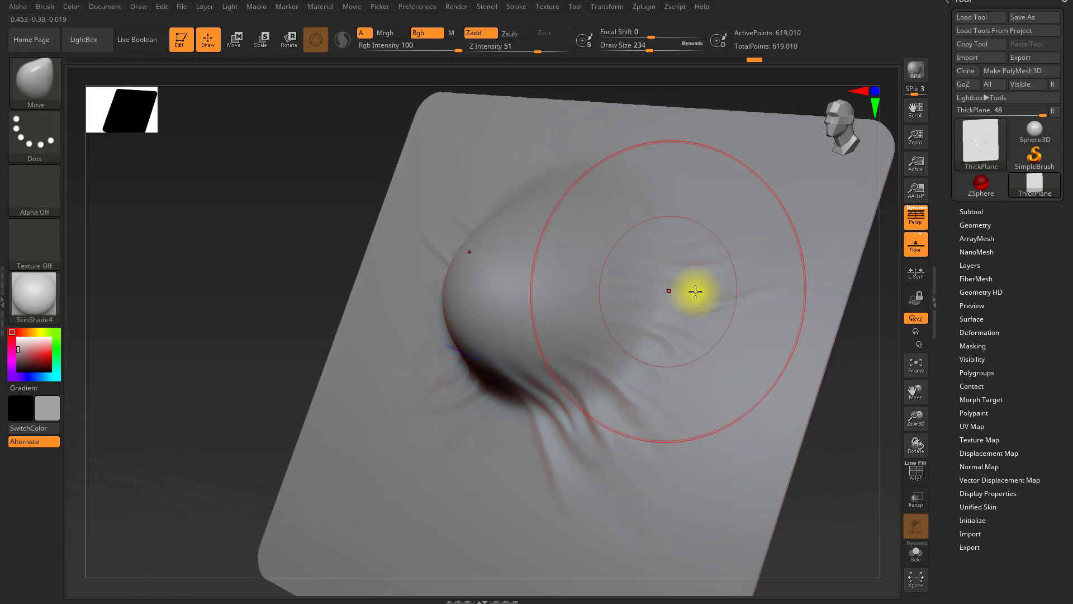
pyautogui.moveTo(625, 349)
pyautogui.mouseDown(button='right')
pyautogui.moveTo(635, 374)
pyautogui.moveTo(328, 230)
pyautogui.mouseUp(button='right')
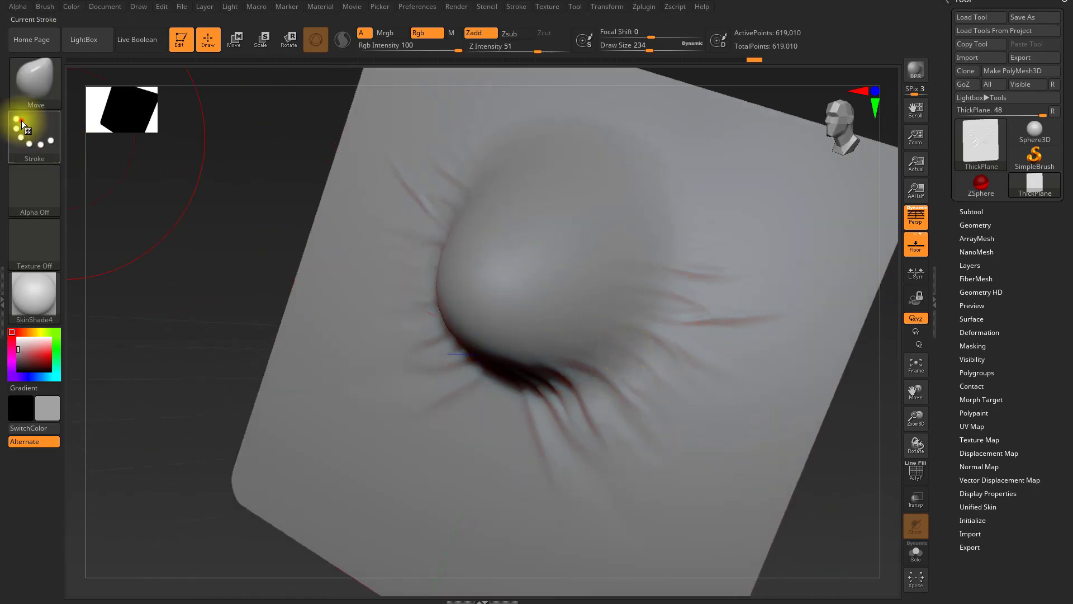
# Set up the Standard brush with the DragRect stroke and the Wrinkles02 alpha
pyautogui.click(44, 66)
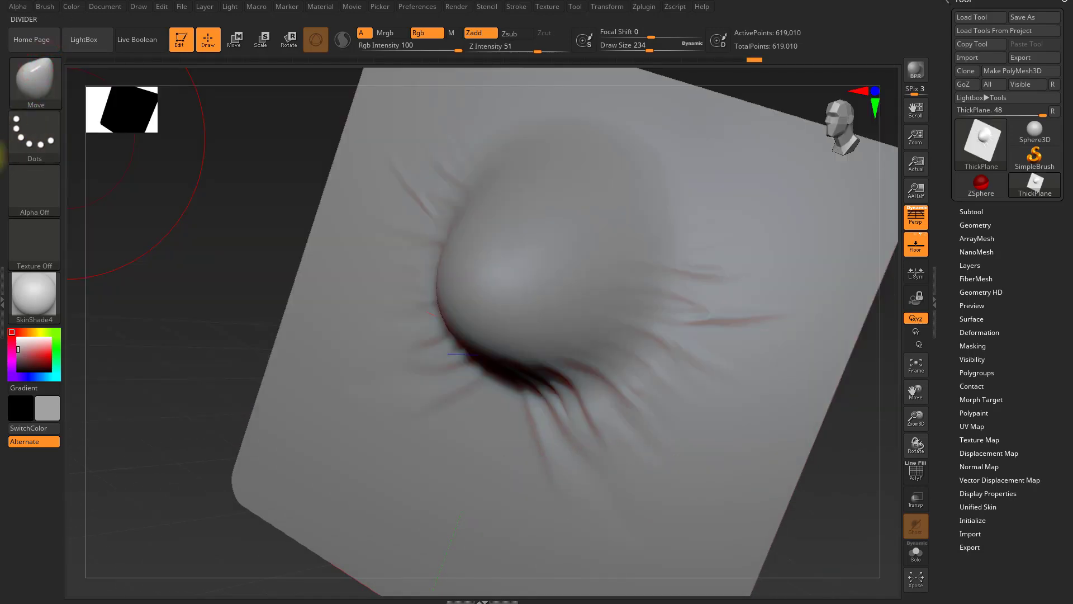
pyautogui.press('b')
pyautogui.press('s')
pyautogui.press('t')
pyautogui.click(32, 132)
pyautogui.click(47, 143)
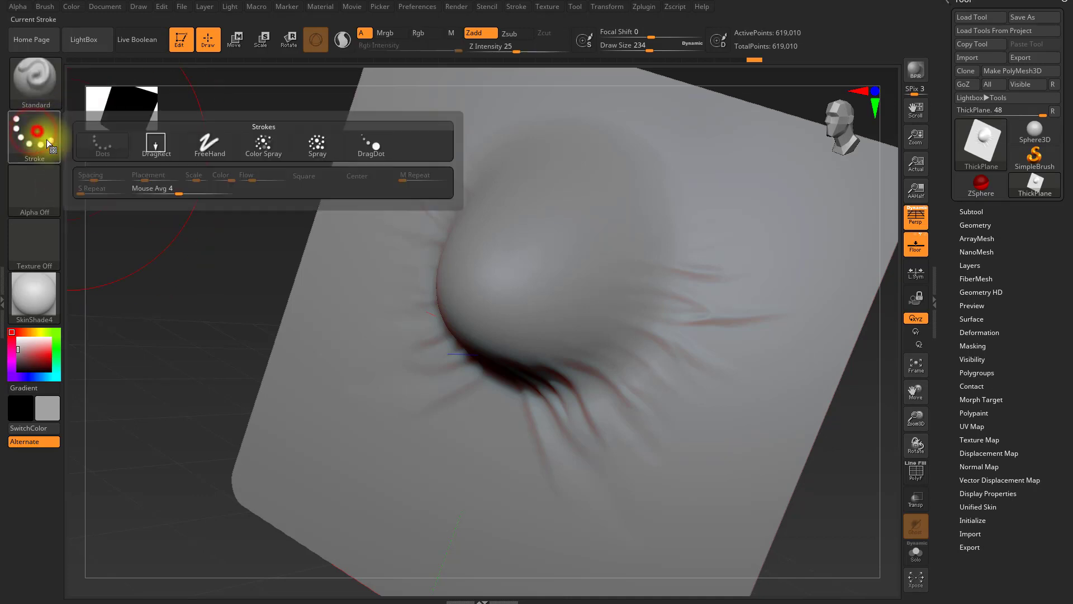
pyautogui.click(158, 147)
pyautogui.click(42, 193)
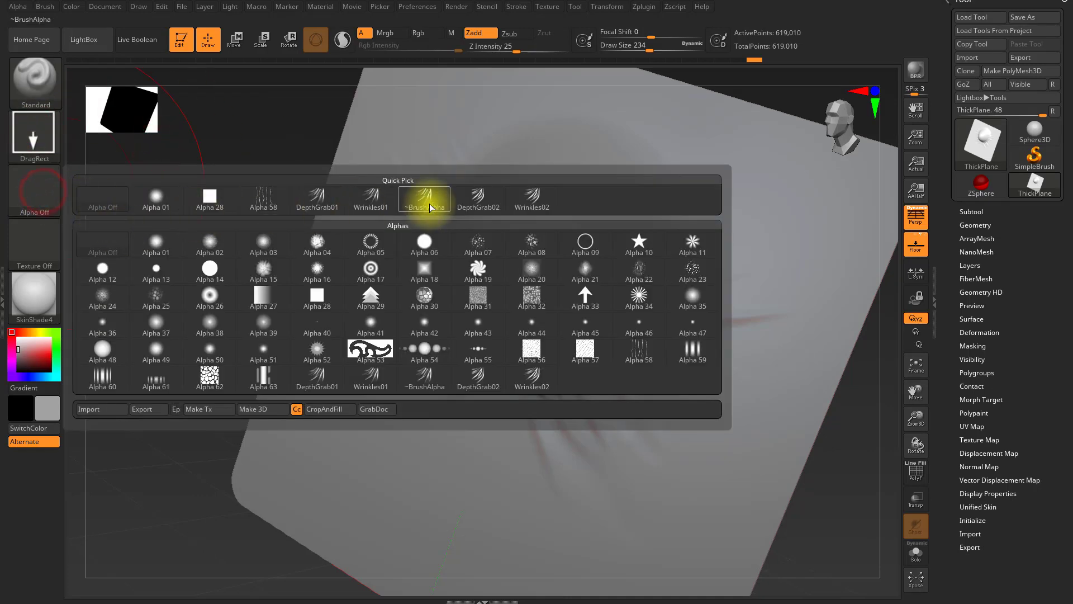
pyautogui.click(535, 199)
# Stamp Wrinkles02 impressions around the rim of the bulge, switch to the ~BrushAlpha alpha, and view the whole plane
pyautogui.moveTo(709, 285)
pyautogui.mouseDown(button='right')
pyautogui.moveTo(711, 318)
pyautogui.moveTo(652, 156)
pyautogui.moveTo(668, 140)
pyautogui.mouseUp(button='right')
pyautogui.moveTo(695, 131)
pyautogui.mouseDown()
pyautogui.moveTo(714, 186)
pyautogui.moveTo(690, 218)
pyautogui.moveTo(745, 175)
pyautogui.moveTo(777, 89)
pyautogui.moveTo(686, 102)
pyautogui.mouseUp()
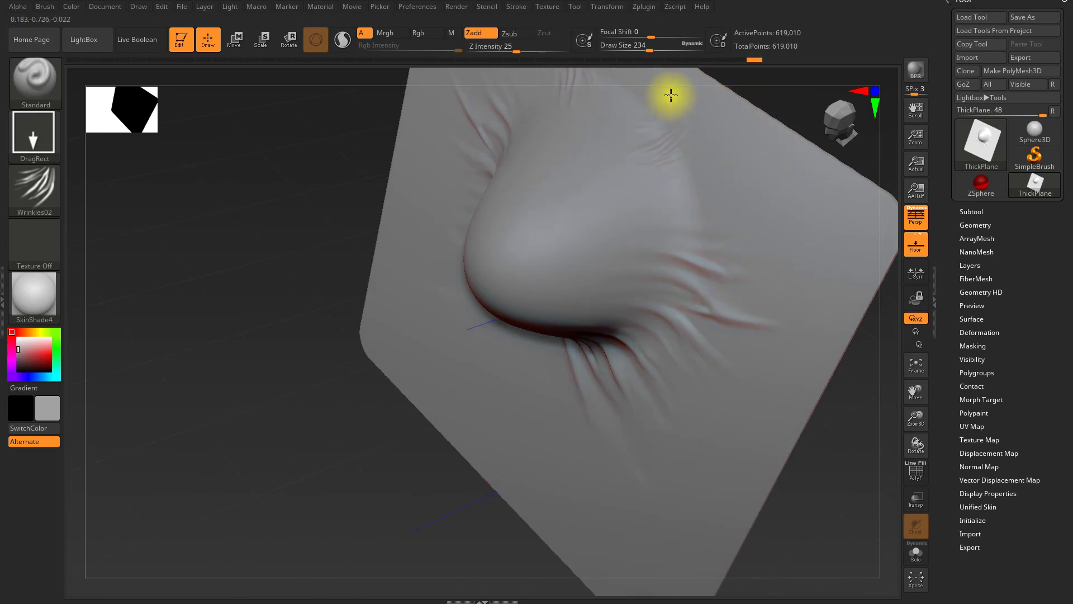
pyautogui.moveTo(652, 311)
pyautogui.mouseDown(button='right')
pyautogui.moveTo(697, 302)
pyautogui.moveTo(661, 283)
pyautogui.moveTo(625, 168)
pyautogui.mouseUp(button='right')
pyautogui.moveTo(596, 317)
pyautogui.mouseDown(button='right')
pyautogui.moveTo(625, 314)
pyautogui.moveTo(599, 319)
pyautogui.moveTo(585, 307)
pyautogui.moveTo(681, 272)
pyautogui.mouseUp(button='right')
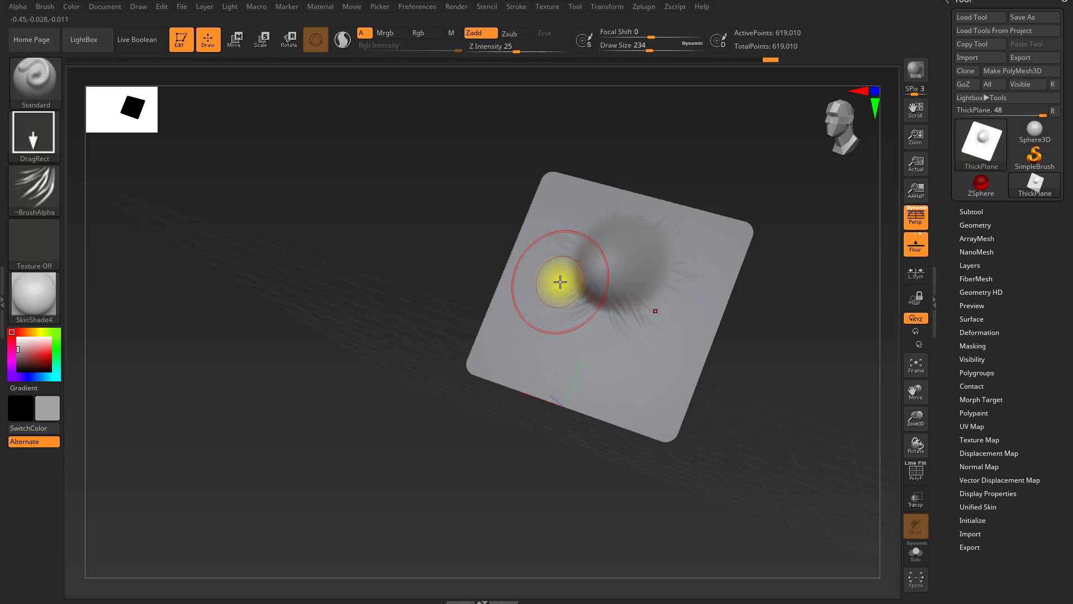
pyautogui.press('ctrl')
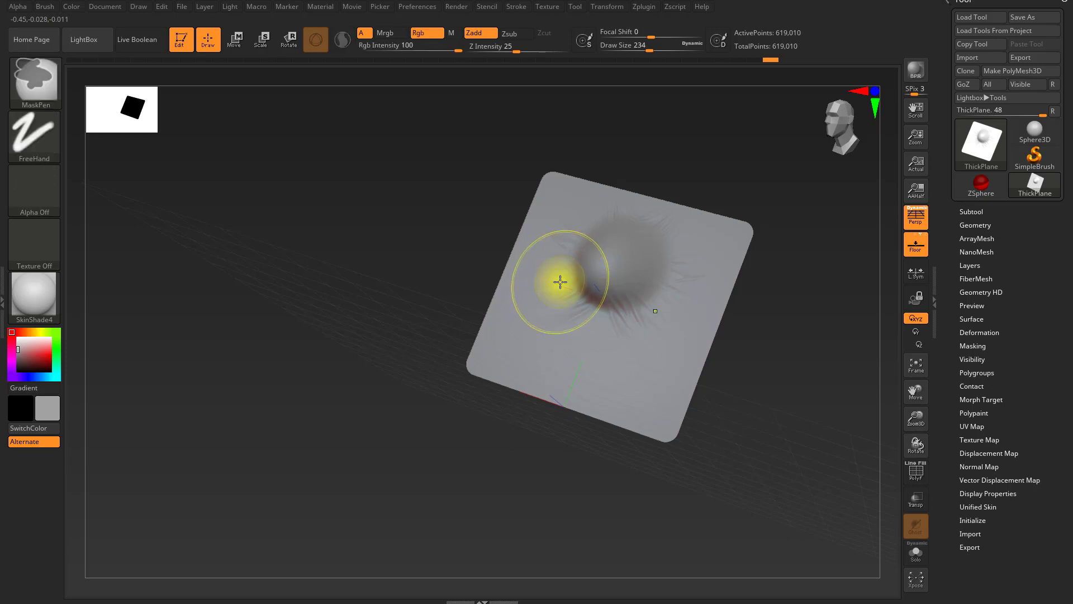